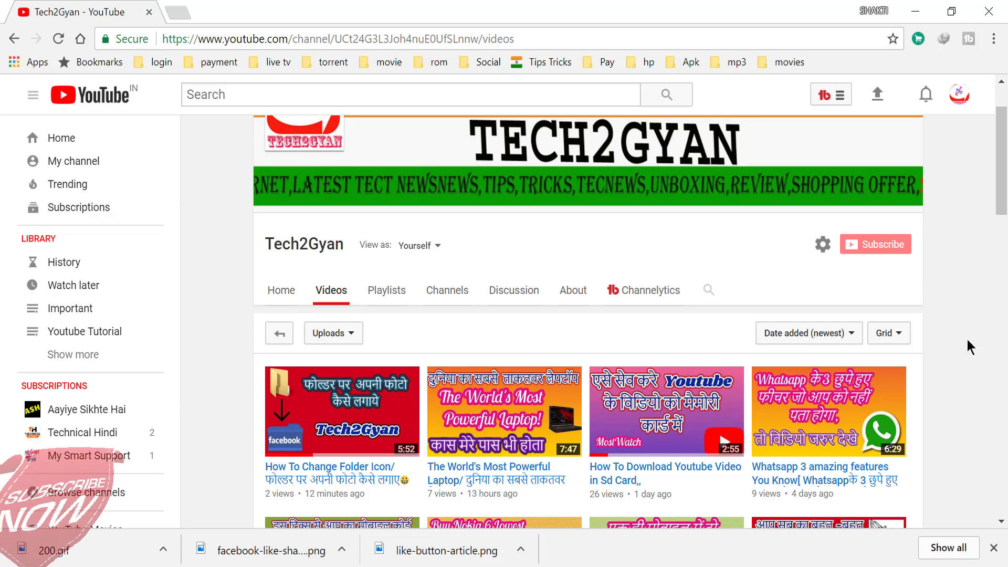
Switch from the browser to File Explorer and open the matlab2012 folder on Local Disk E
{"action": "left_click", "coordinate": [915, 13]}
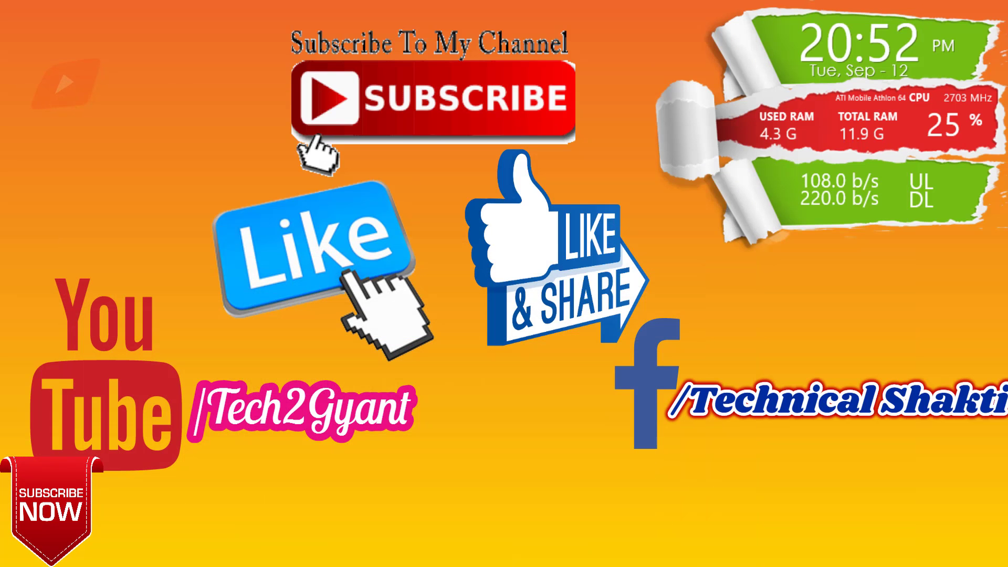
{"action": "left_click", "coordinate": [206, 538]}
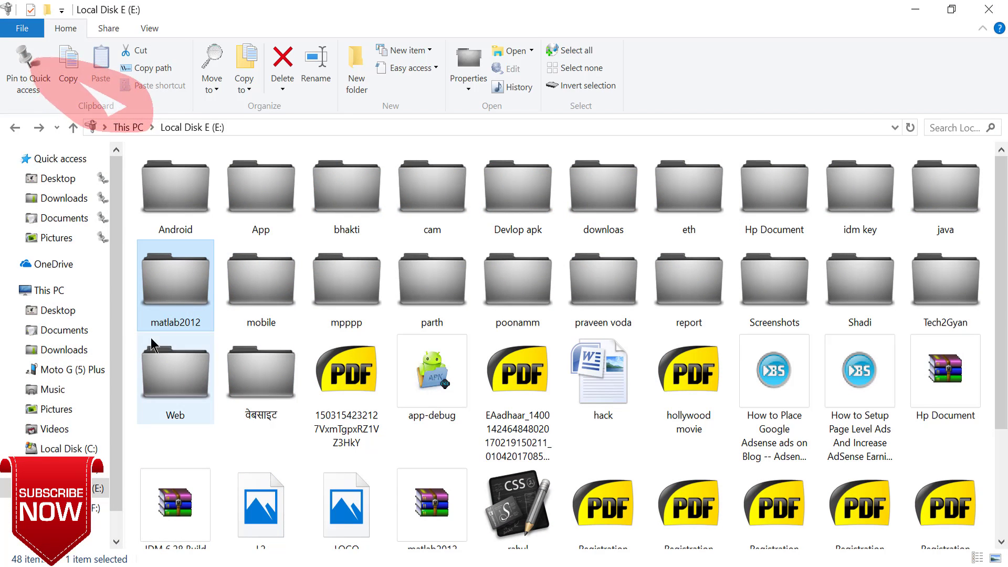
{"action": "double_click", "coordinate": [175, 289]}
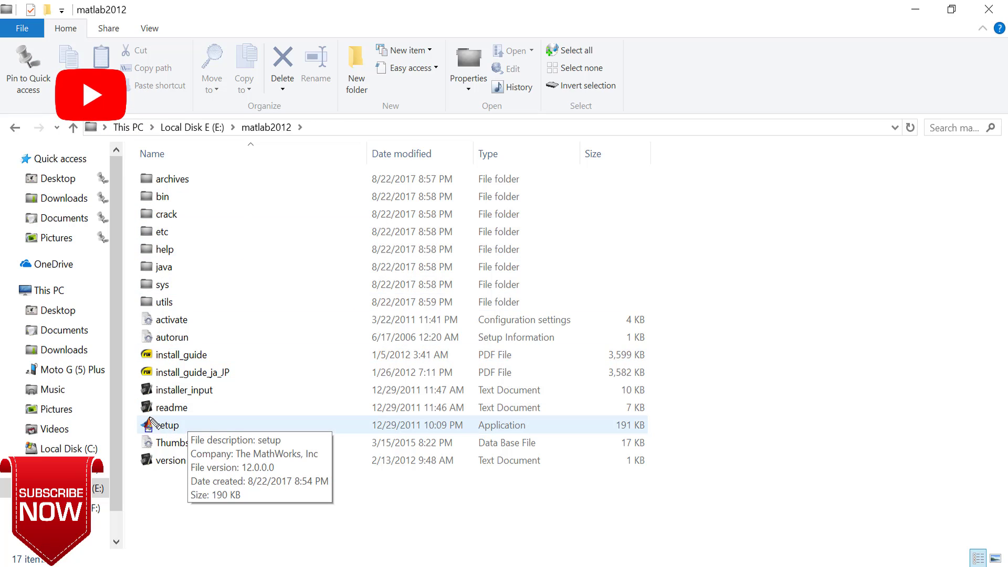
{"action": "left_click_drag", "start_coordinate": [135, 417], "coordinate": [231, 438]}
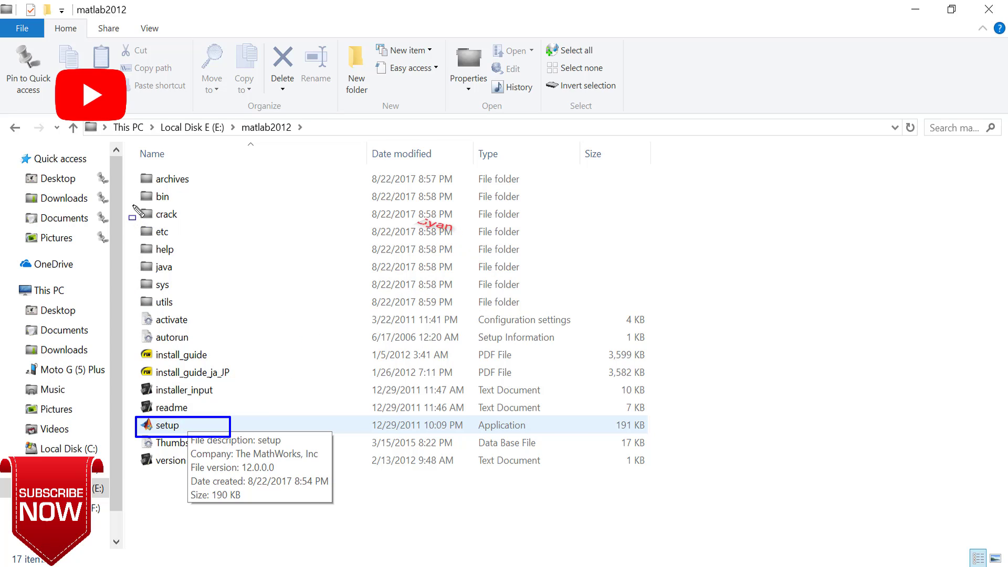
{"action": "left_click_drag", "start_coordinate": [134, 206], "coordinate": [209, 223]}
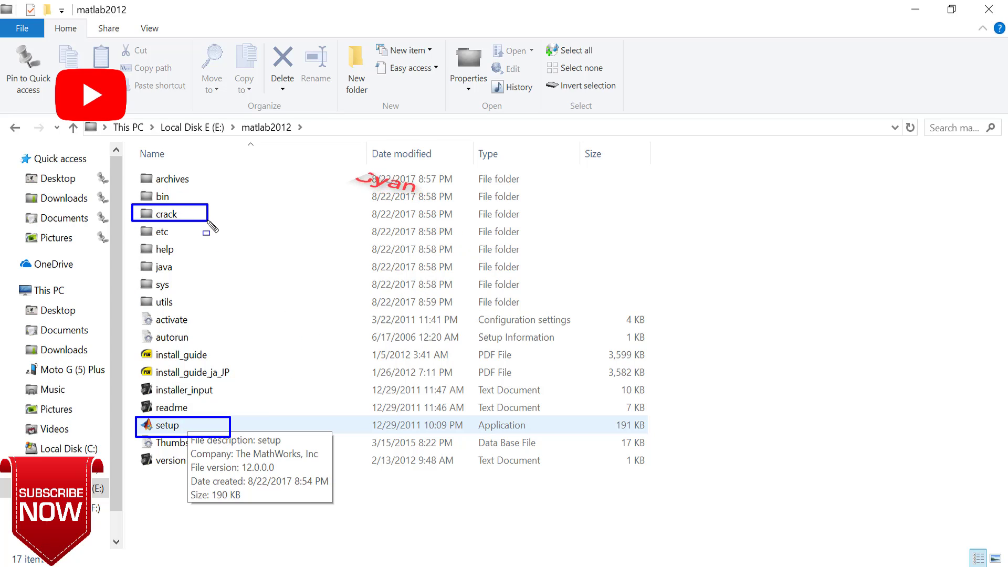
{"action": "key", "text": "Escape"}
Open the install text document in the crack folder and read its standalone section
{"action": "double_click", "coordinate": [164, 213]}
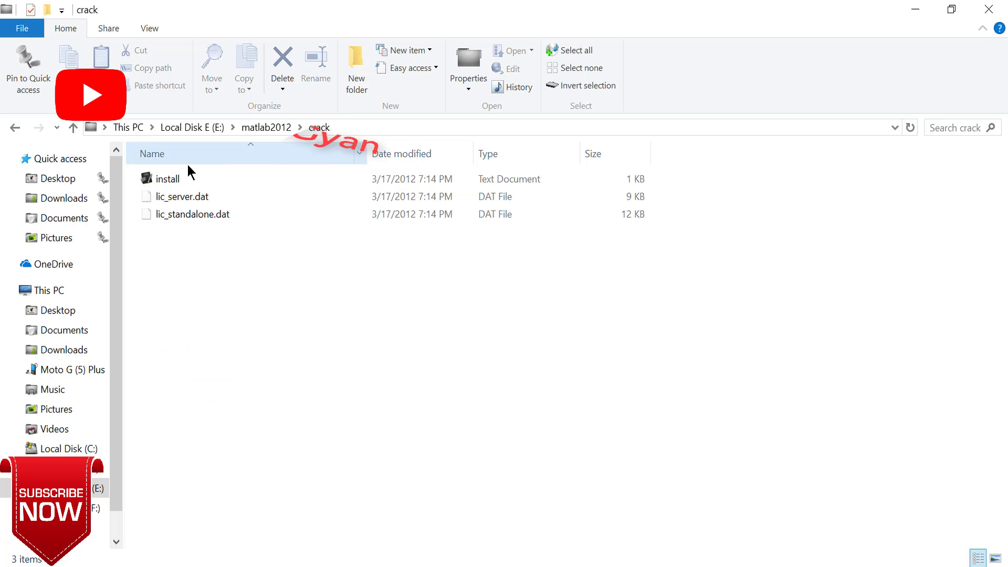
{"action": "double_click", "coordinate": [154, 175]}
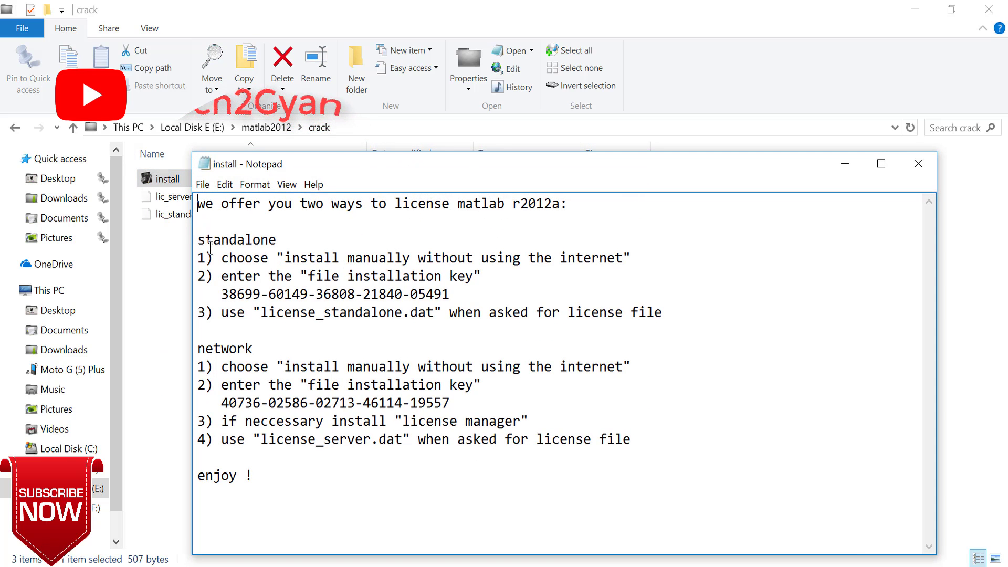
{"action": "left_click_drag", "start_coordinate": [198, 239], "coordinate": [285, 239]}
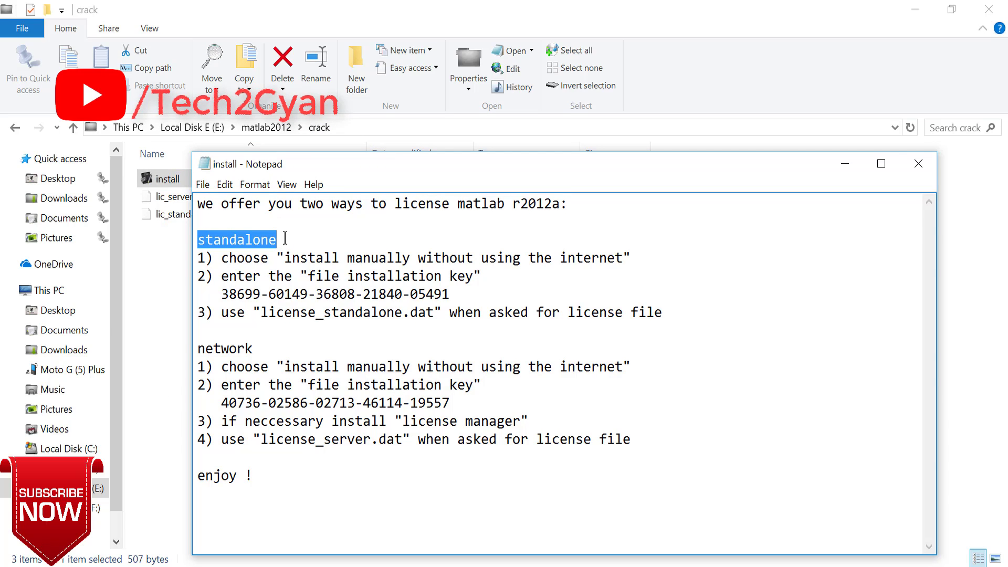
{"action": "left_click", "coordinate": [165, 300]}
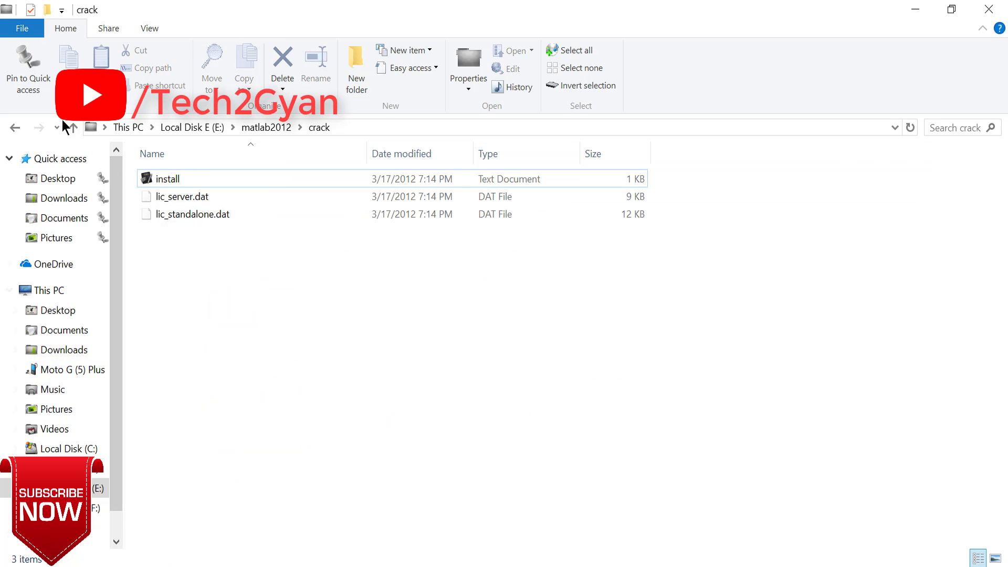
Return to the matlab2012 folder, run the setup application and allow it to make changes to the PC
{"action": "left_click", "coordinate": [14, 127]}
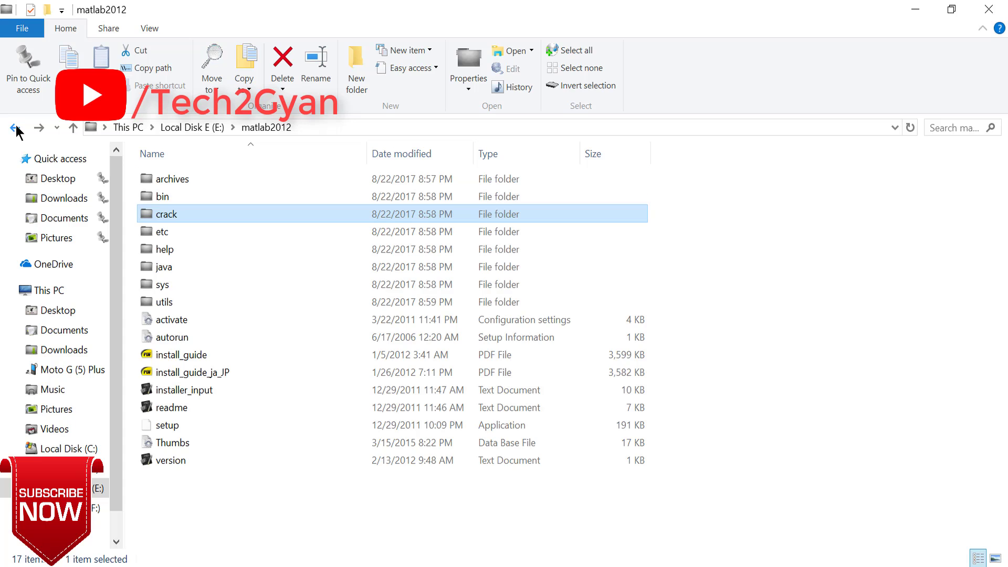
{"action": "double_click", "coordinate": [156, 424]}
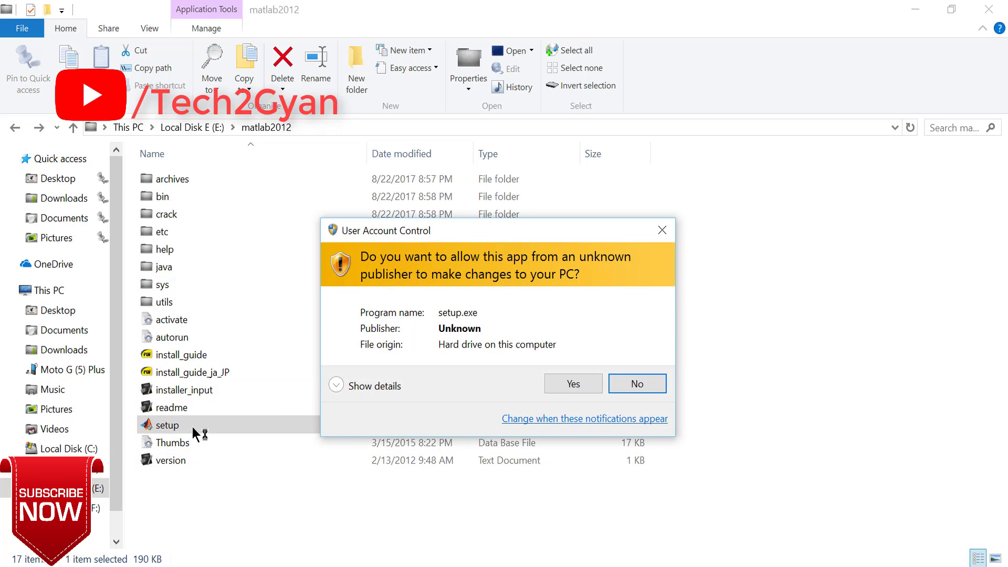
{"action": "left_click", "coordinate": [571, 390]}
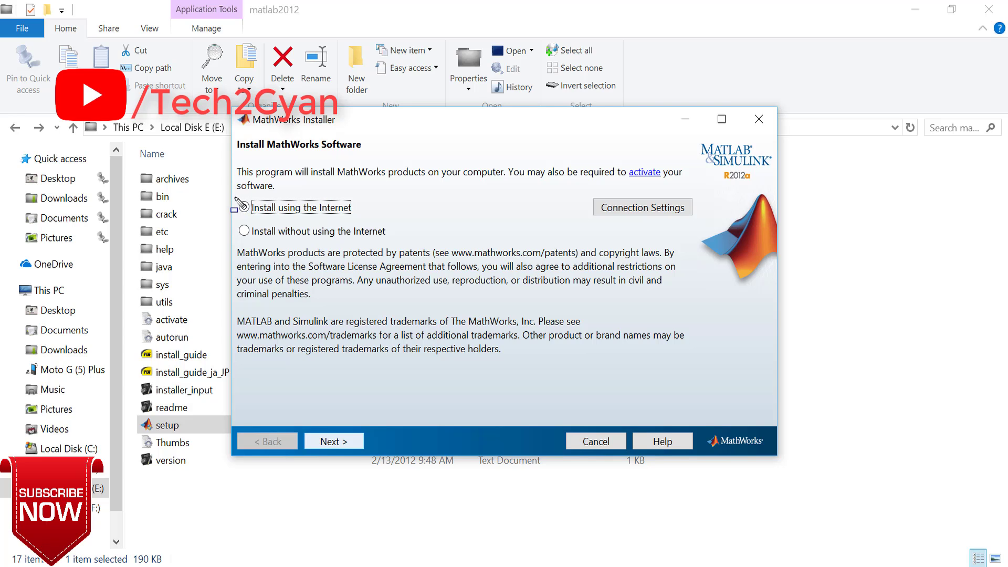
Choose to install without using the Internet and accept the terms of the license agreement
{"action": "left_click_drag", "start_coordinate": [238, 227], "coordinate": [405, 245]}
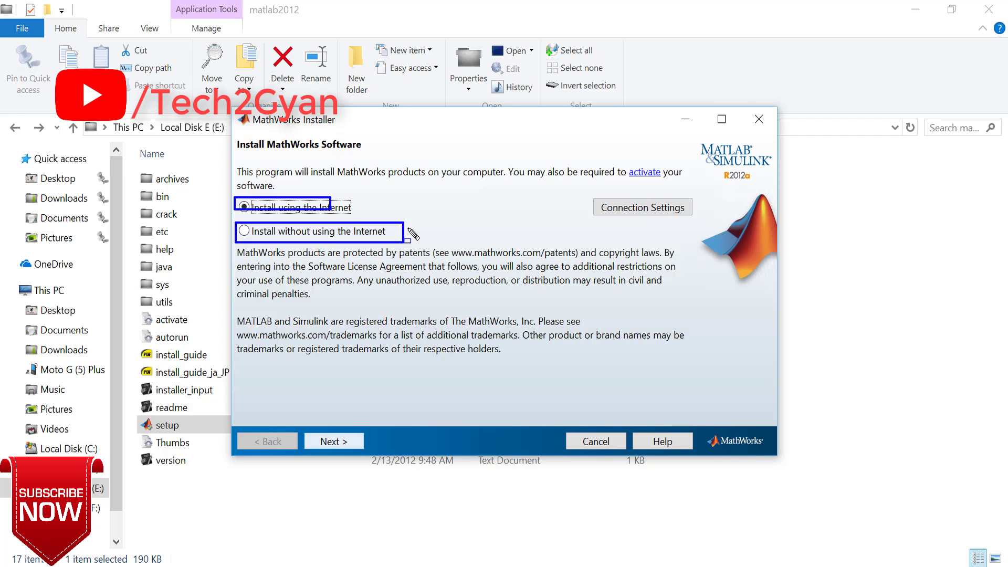
{"action": "key", "text": "Escape"}
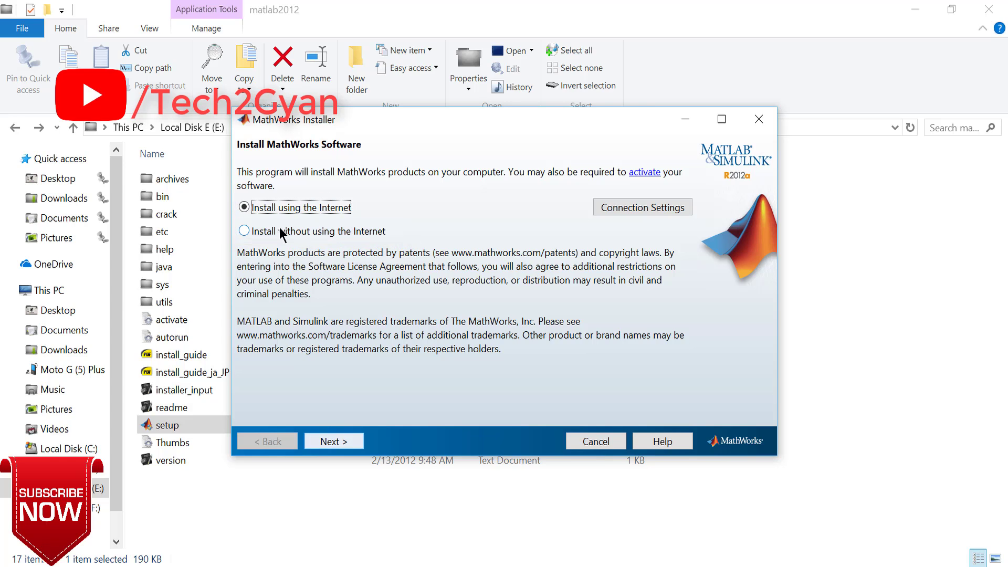
{"action": "left_click", "coordinate": [244, 231]}
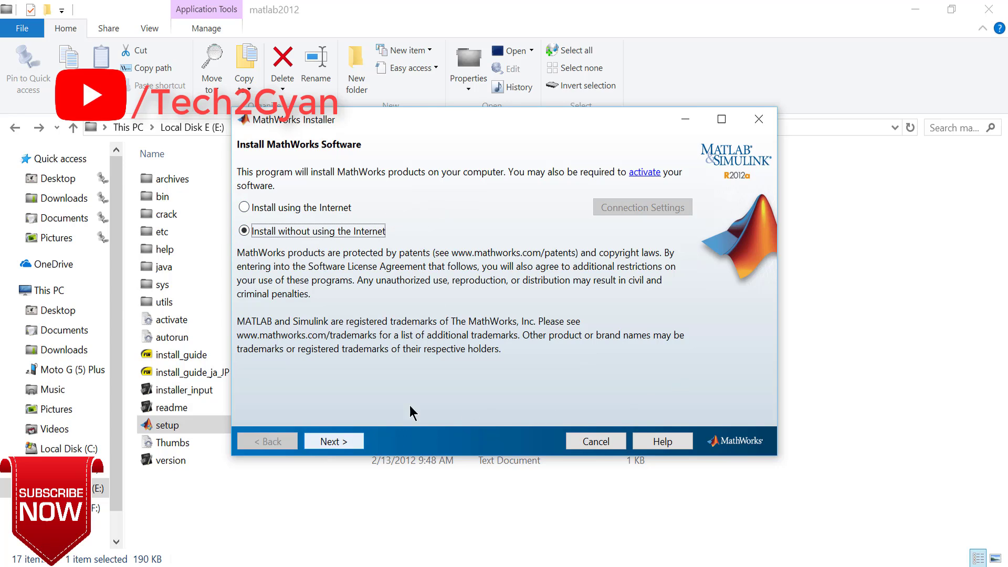
{"action": "left_click_drag", "start_coordinate": [303, 416], "coordinate": [350, 448]}
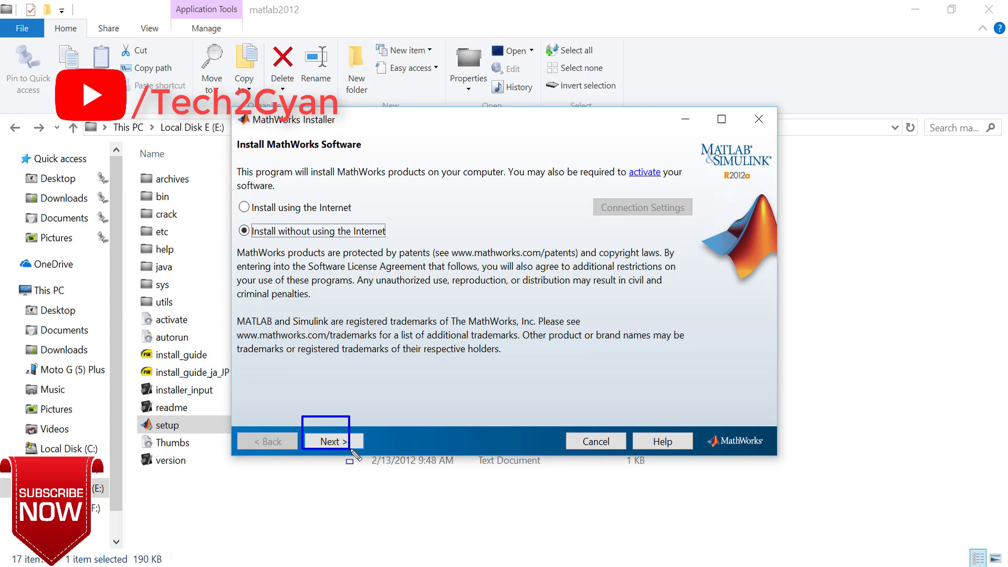
{"action": "left_click", "coordinate": [331, 441]}
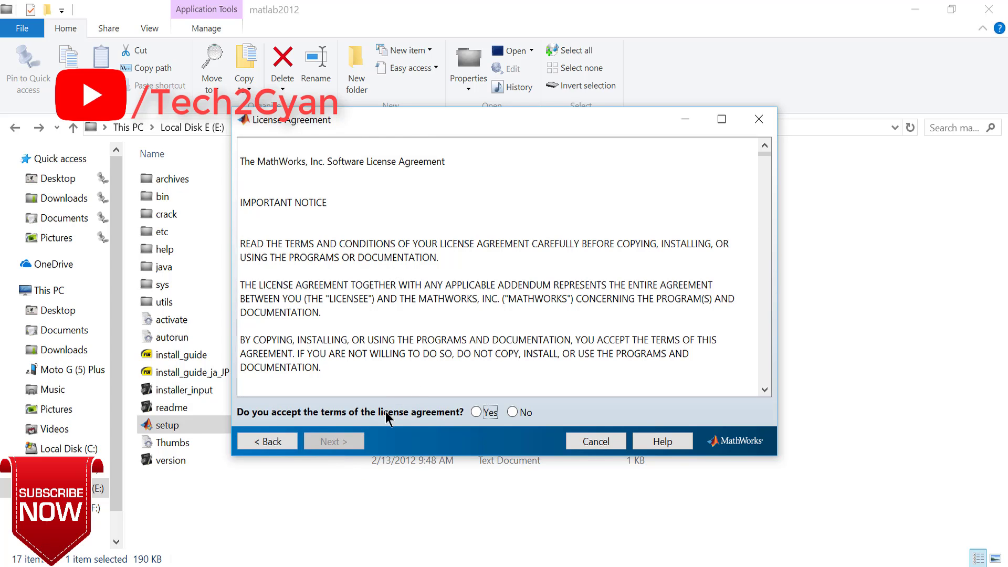
{"action": "left_click", "coordinate": [477, 412]}
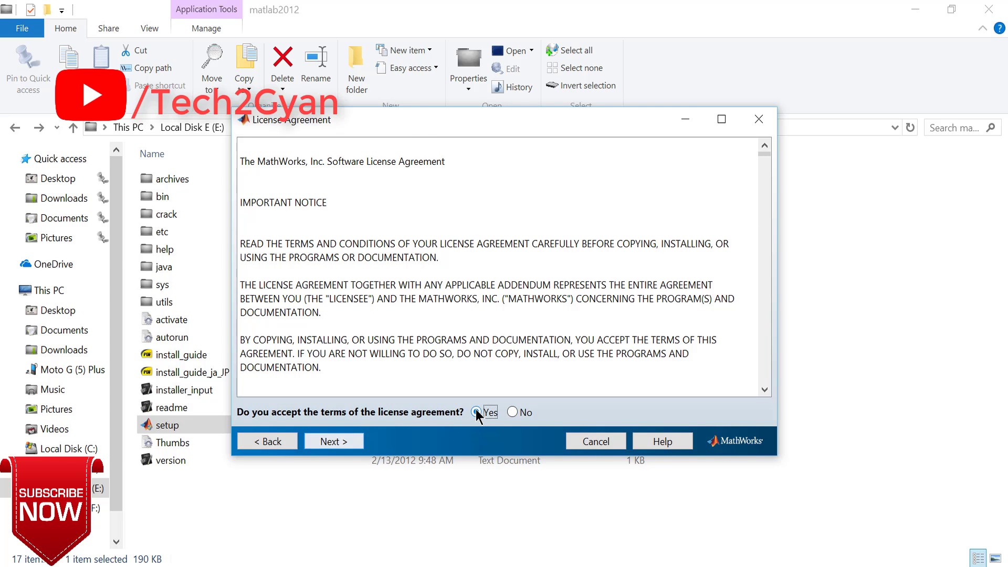
{"action": "left_click", "coordinate": [334, 442]}
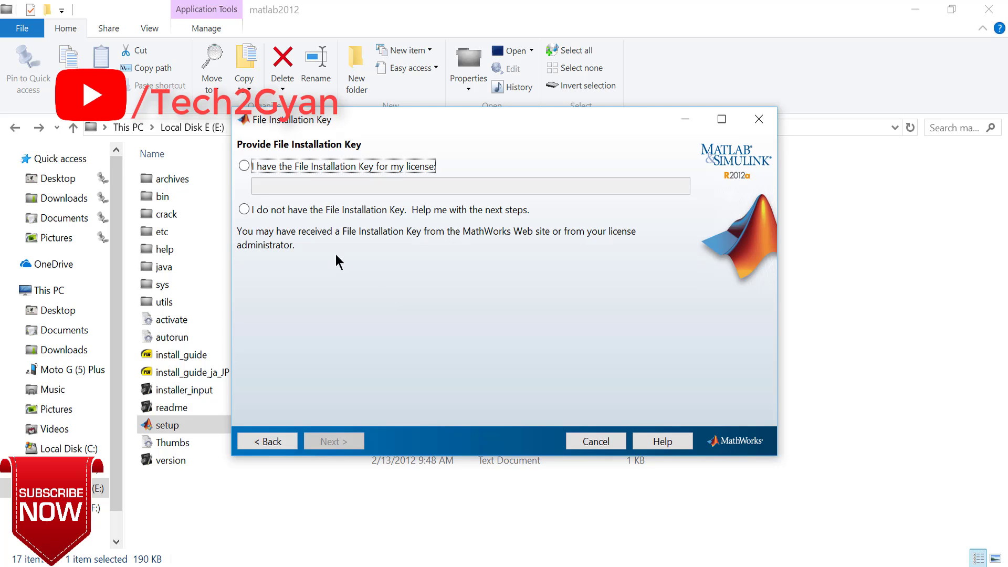
Select the option for having the File Installation Key and copy the standalone key from the install text document
{"action": "left_click", "coordinate": [243, 165]}
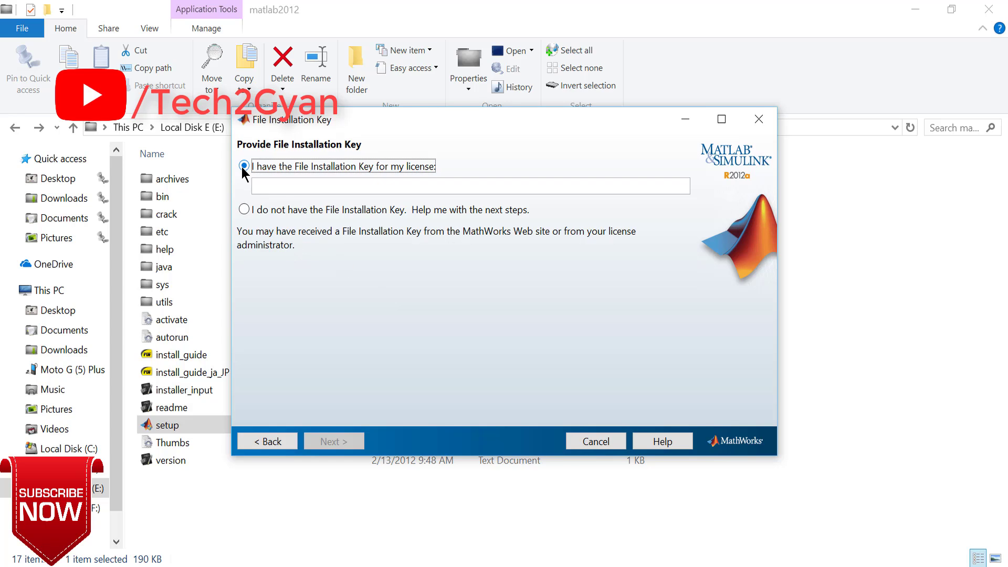
{"action": "left_click", "coordinate": [287, 188]}
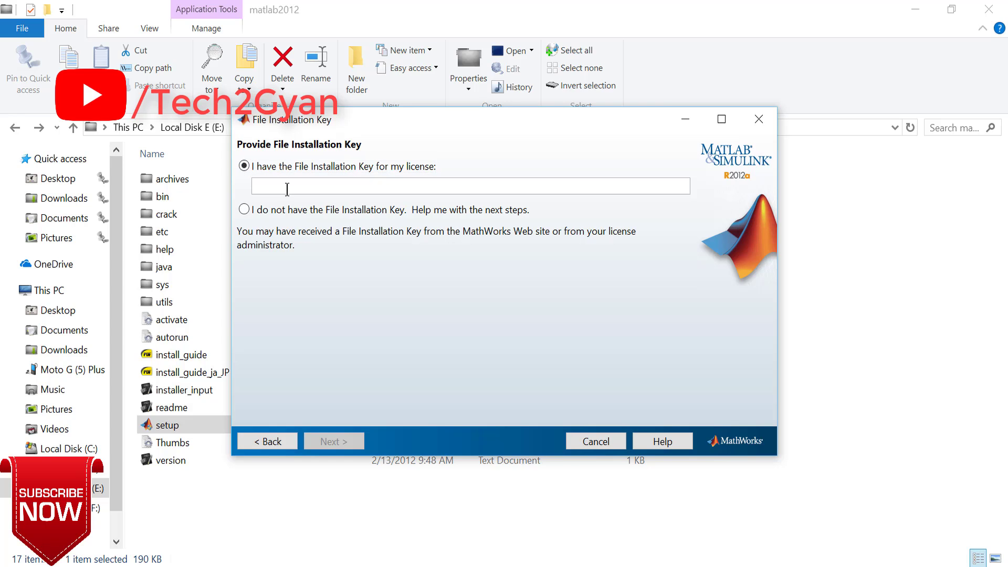
{"action": "left_click", "coordinate": [151, 216]}
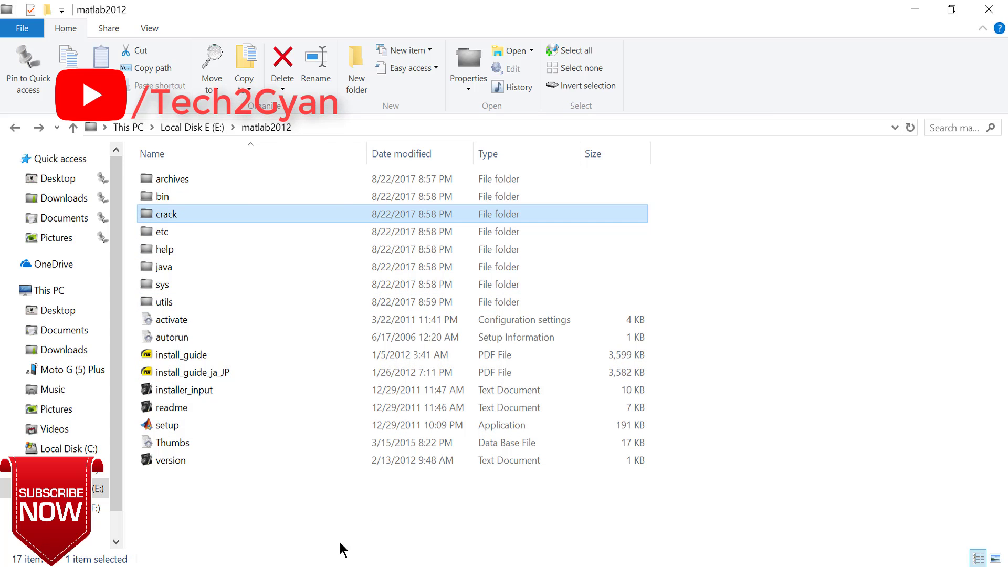
{"action": "mouse_move", "coordinate": [399, 563]}
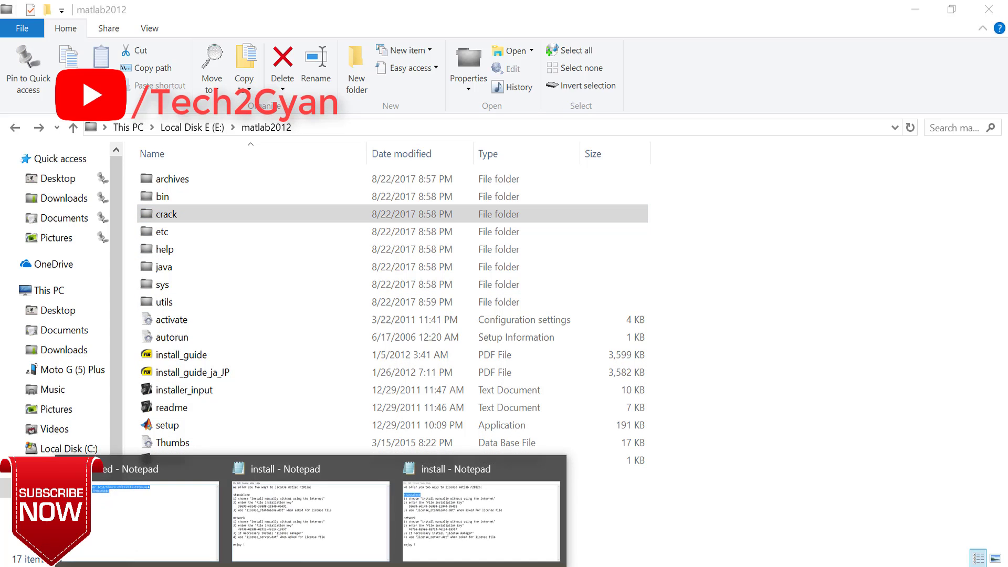
{"action": "left_click", "coordinate": [323, 508]}
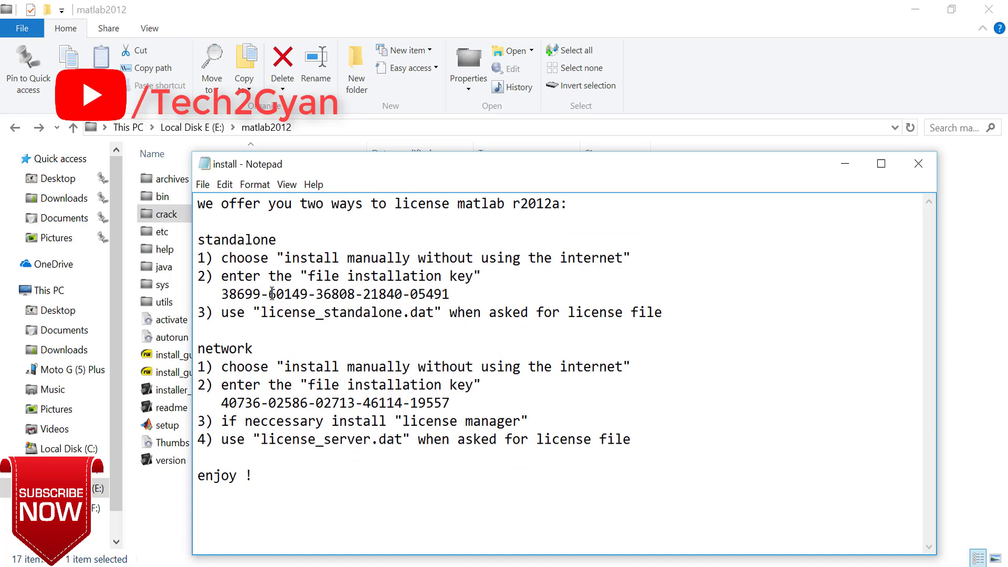
{"action": "left_click_drag", "start_coordinate": [223, 294], "coordinate": [453, 297]}
{"action": "key", "text": "ctrl+c"}
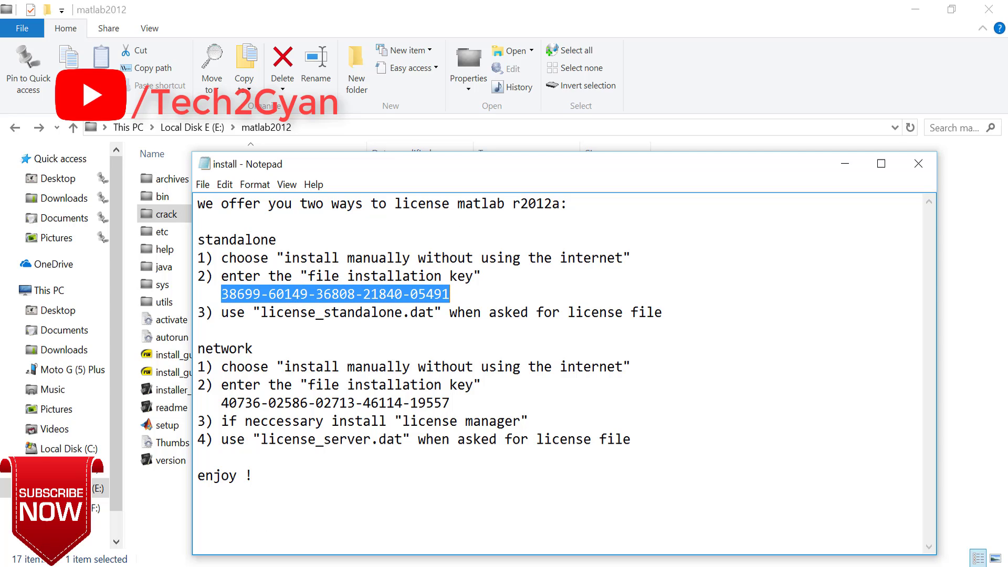
Paste the file installation key into the MathWorks installer once and continue to the installation type
{"action": "key", "text": "alt+Tab"}
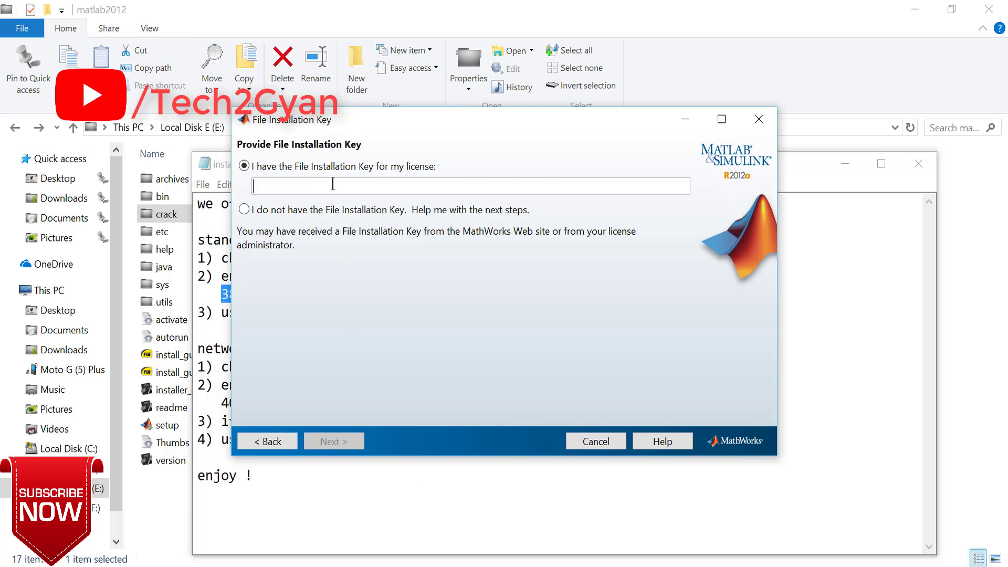
{"action": "key", "text": "ctrl+v"}
{"action": "key", "text": "ctrl+v"}
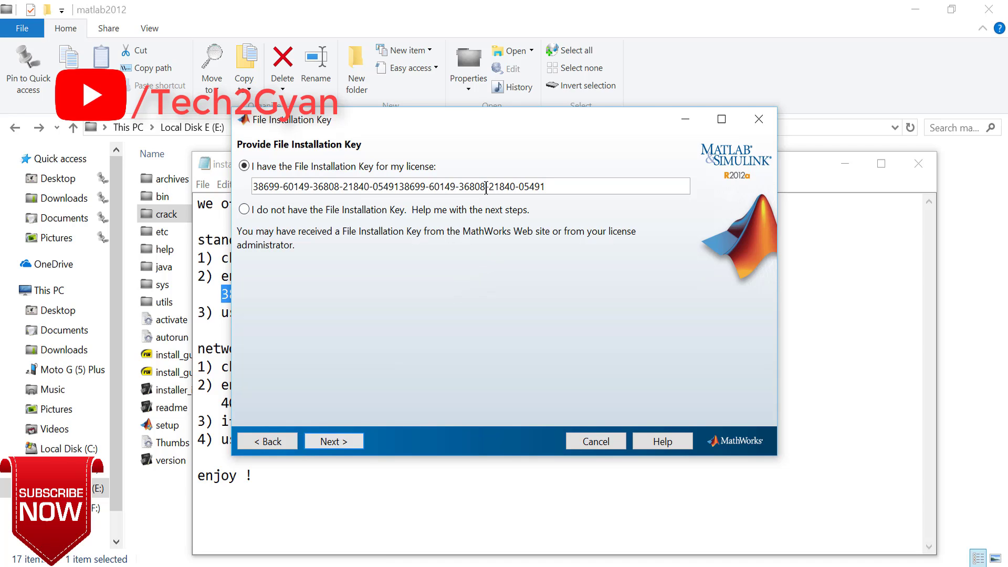
{"action": "key", "text": "ctrl+a"}
{"action": "key", "text": "ctrl+v"}
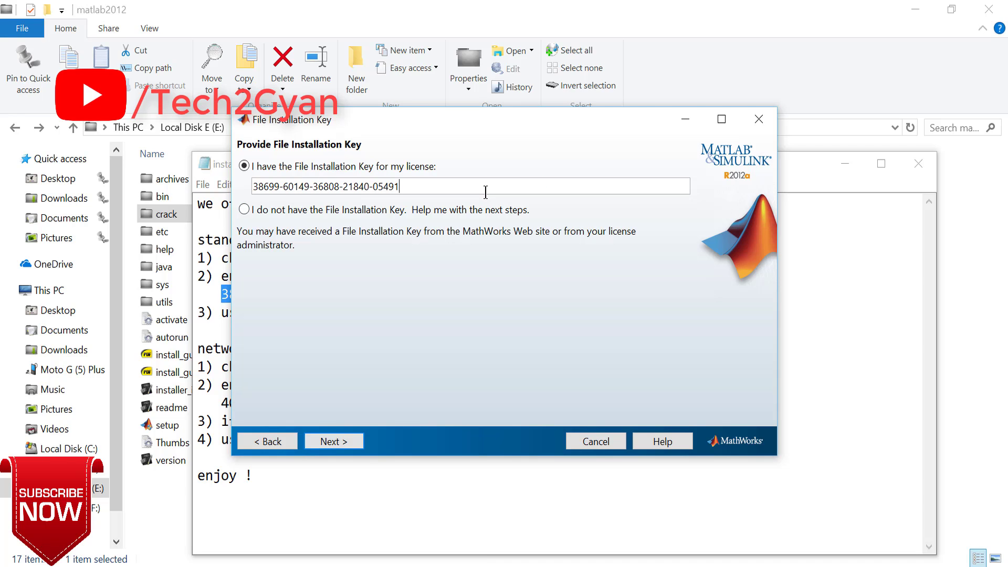
{"action": "left_click", "coordinate": [339, 445]}
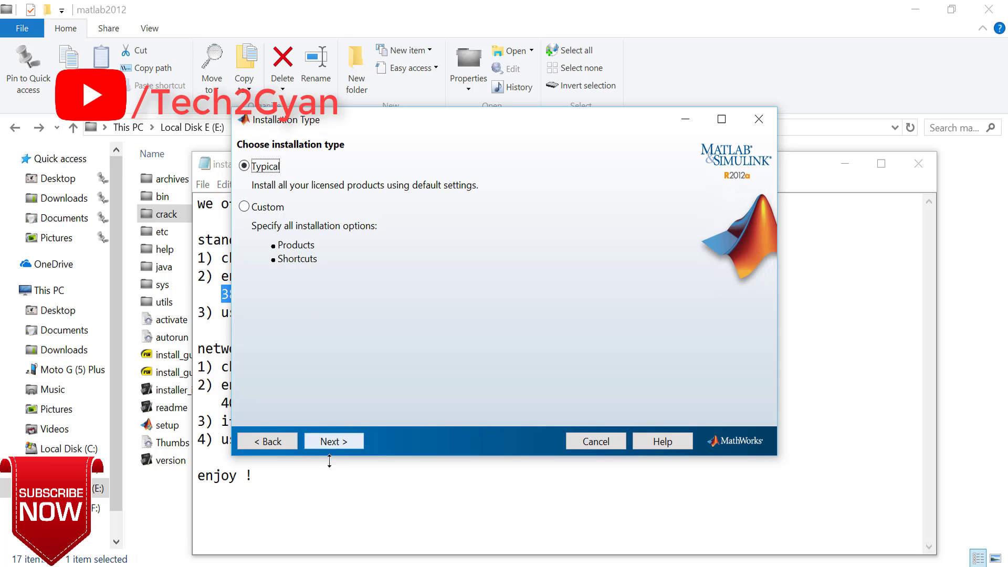
Run the Typical installation into C:\Program Files\MATLAB\R2012a, finish the installer and minimize the File Explorer window
{"action": "left_click", "coordinate": [337, 442]}
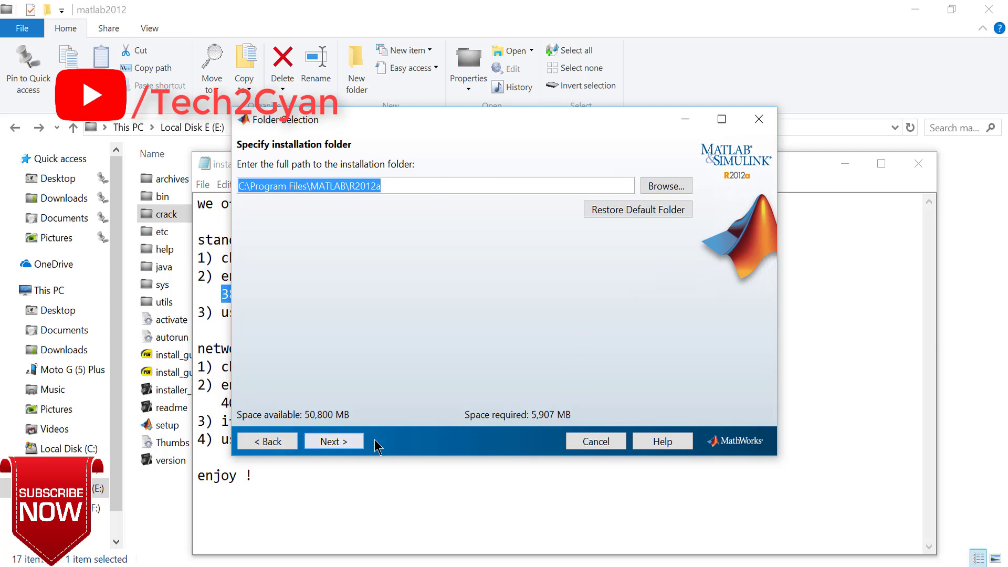
{"action": "left_click", "coordinate": [339, 445]}
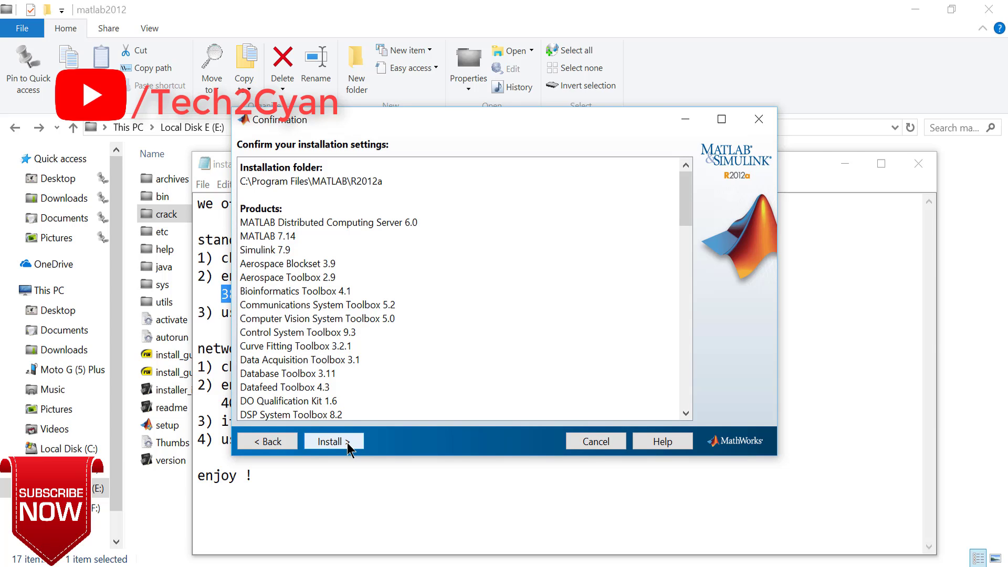
{"action": "left_click", "coordinate": [348, 445]}
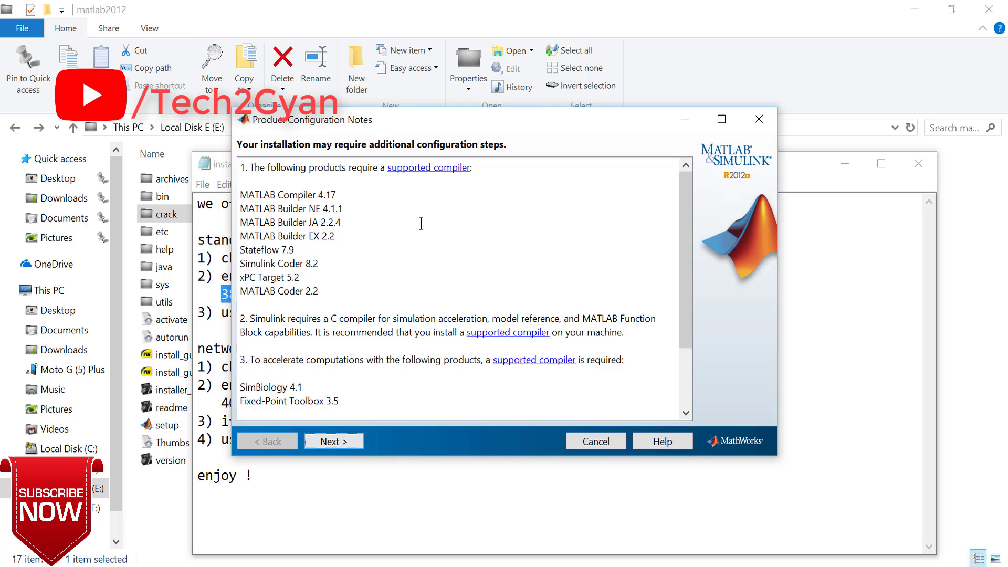
{"action": "left_click", "coordinate": [337, 444]}
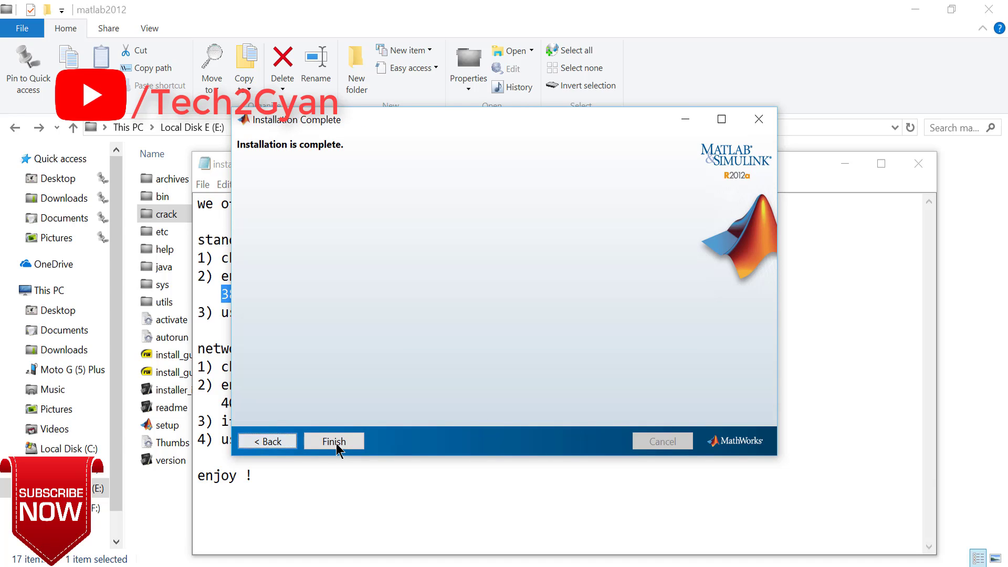
{"action": "left_click", "coordinate": [347, 444]}
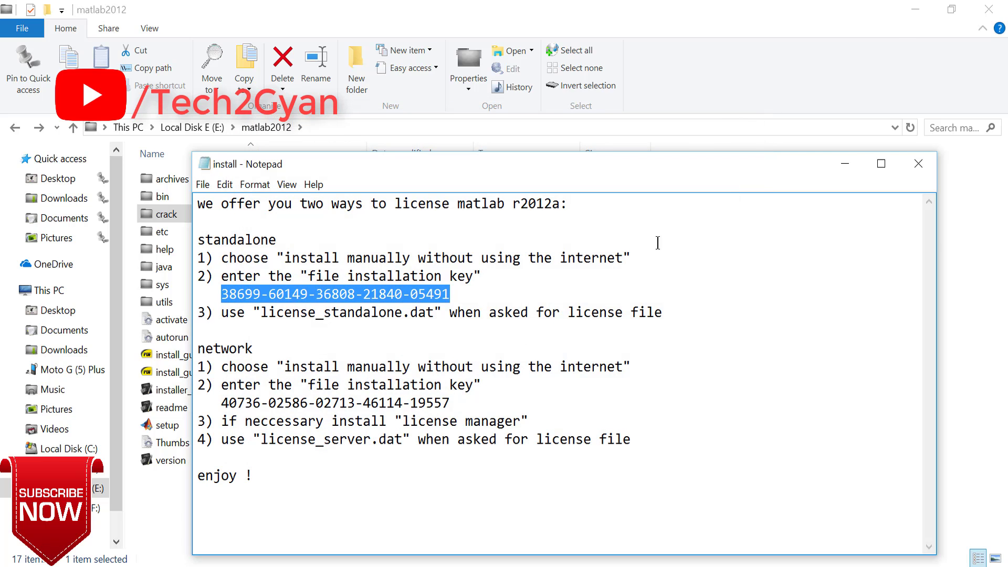
{"action": "left_click", "coordinate": [905, 10]}
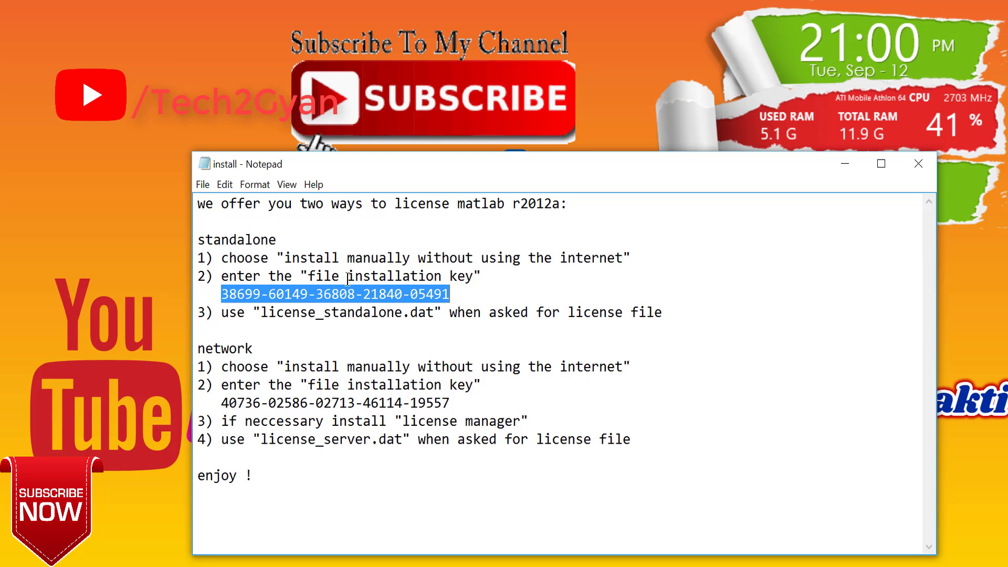
{"action": "left_click_drag", "start_coordinate": [323, 275], "coordinate": [355, 275]}
{"action": "left_click", "coordinate": [411, 275]}
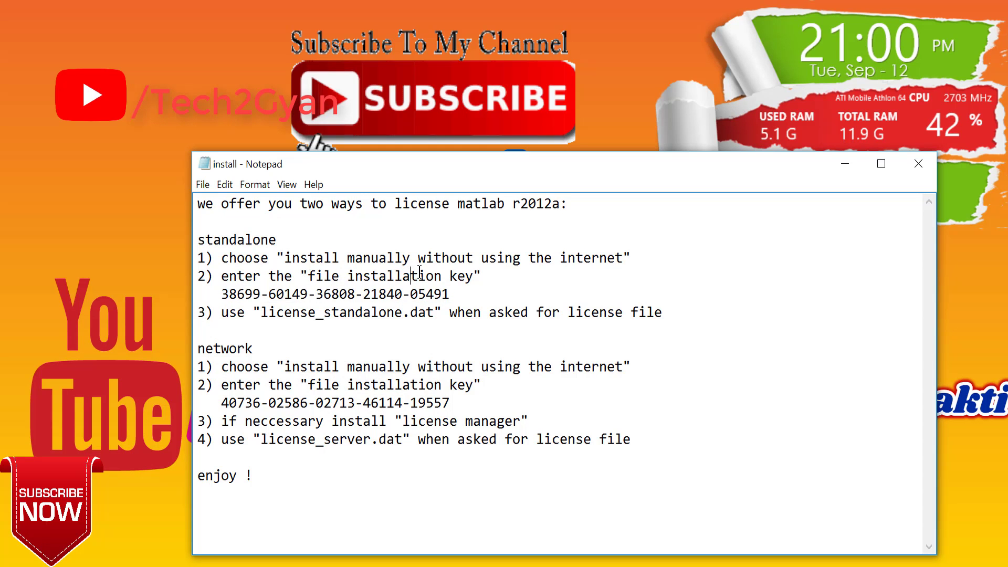
{"action": "left_click", "coordinate": [472, 109]}
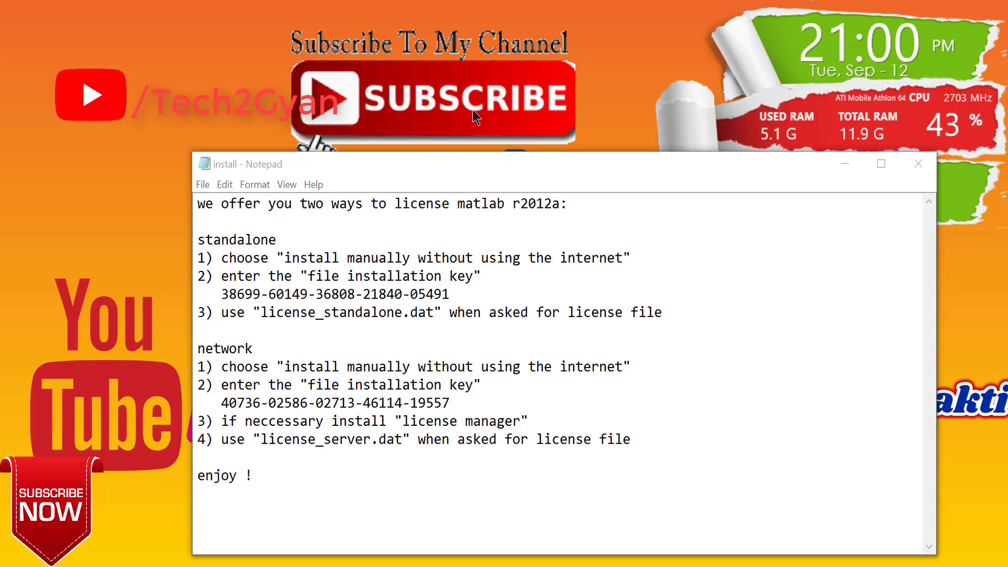
Open the folder C:\Program Files\MATLAB\R2012a in a new File Explorer window
{"action": "key", "text": "super+e"}
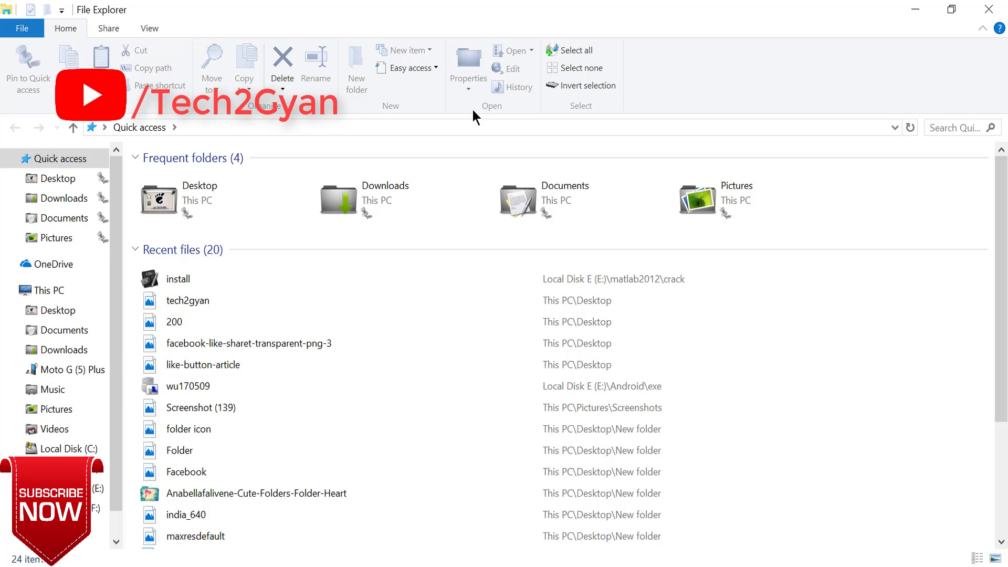
{"action": "left_click", "coordinate": [30, 288]}
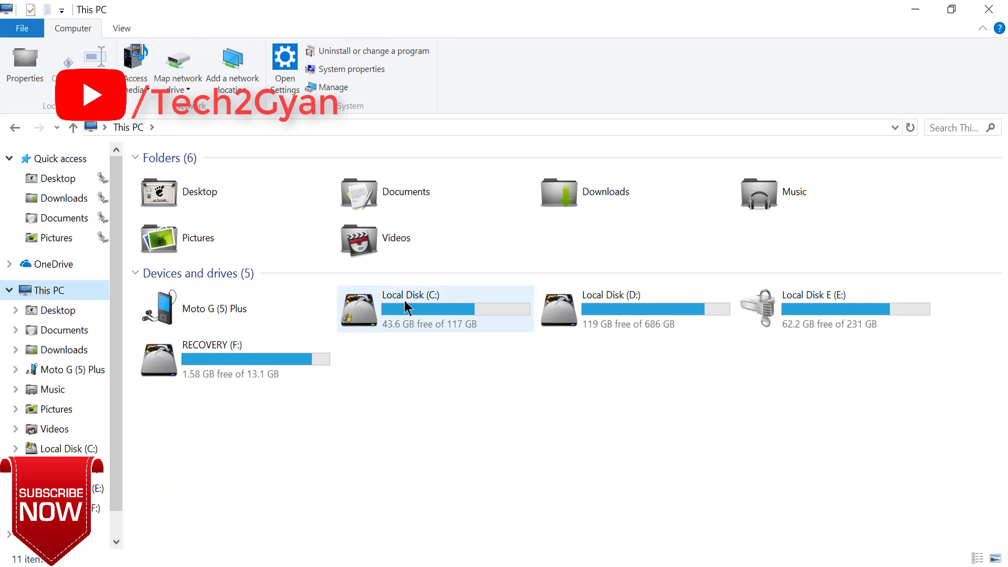
{"action": "double_click", "coordinate": [406, 306]}
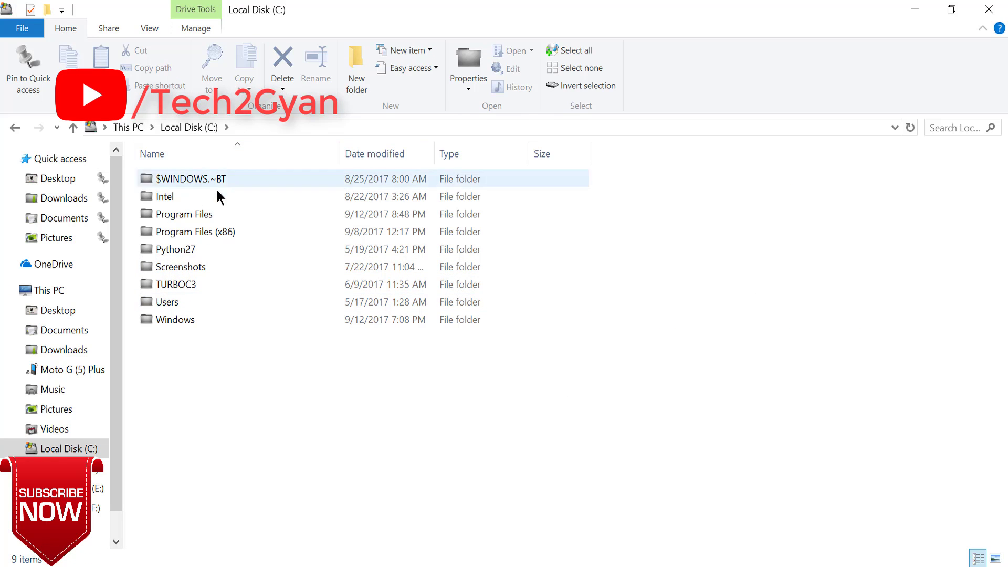
{"action": "double_click", "coordinate": [212, 210]}
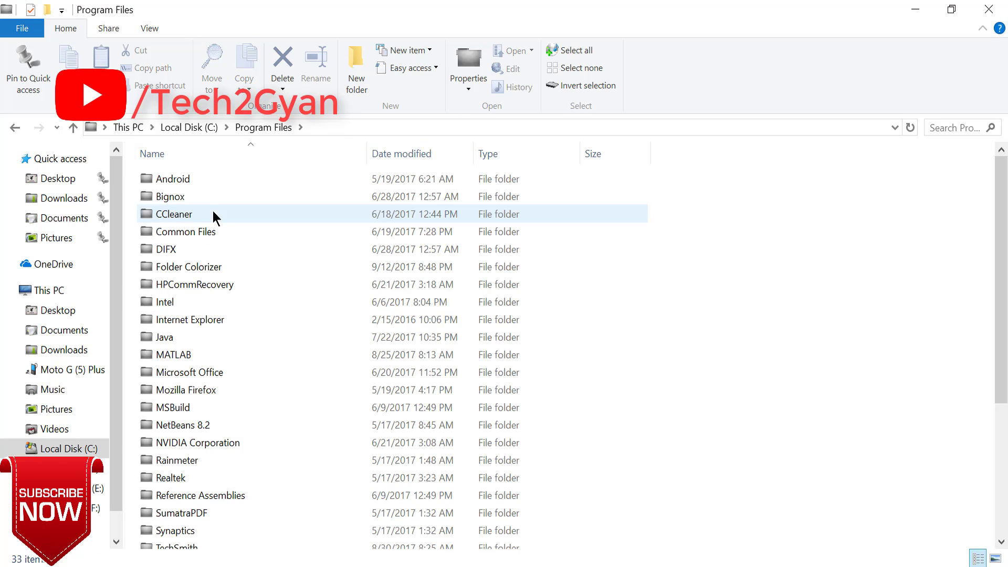
{"action": "double_click", "coordinate": [173, 355]}
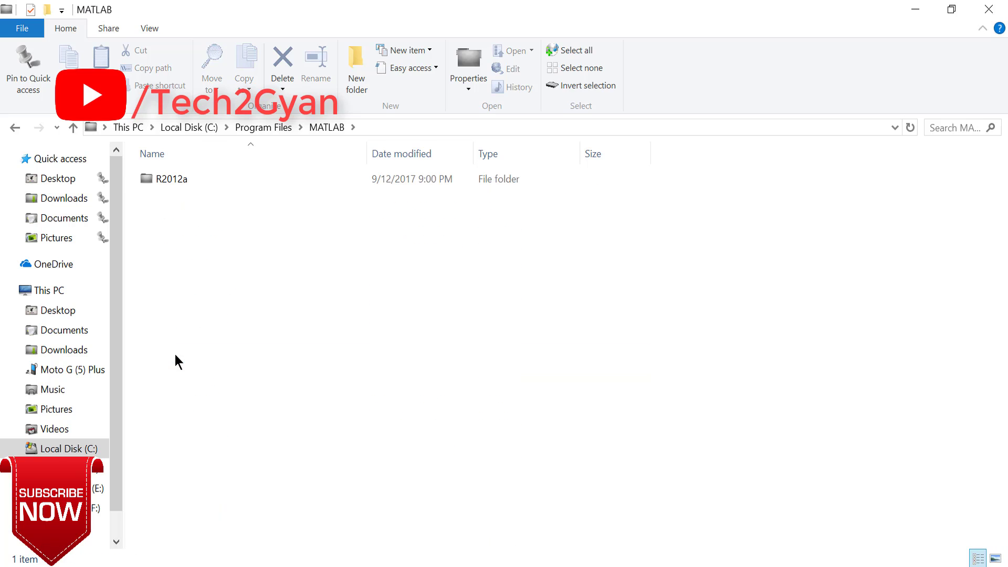
{"action": "double_click", "coordinate": [182, 181]}
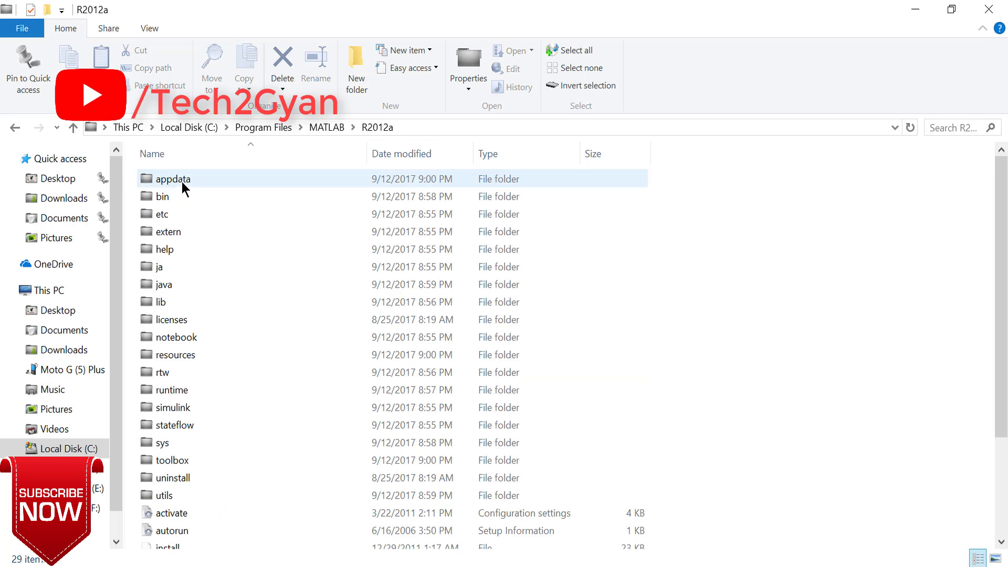
Launch the matlab application from the bin folder and allow activate_matlab.exe to make changes to the PC
{"action": "scroll", "coordinate": [185, 221], "scroll_direction": "down", "scroll_amount": 3}
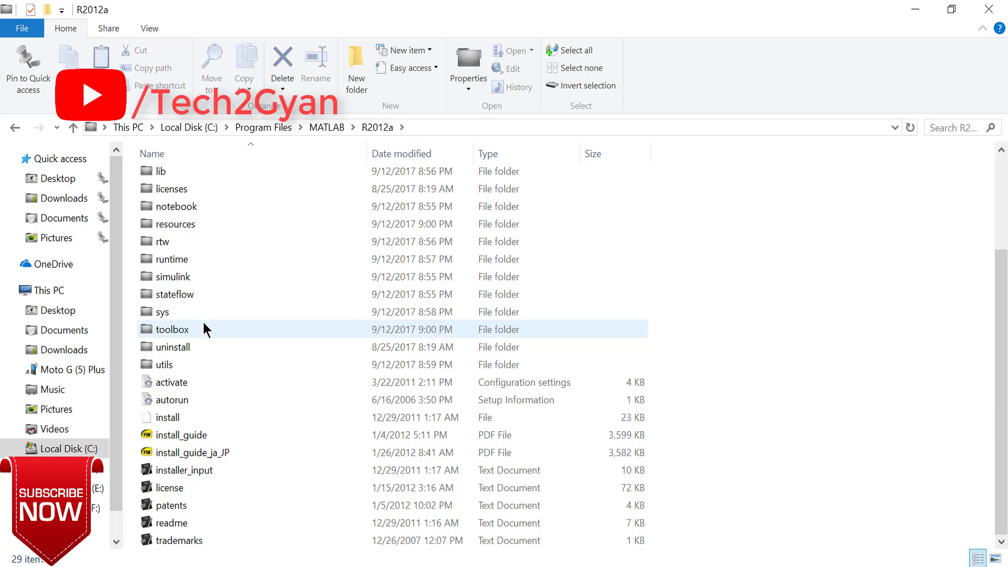
{"action": "scroll", "coordinate": [226, 399], "scroll_direction": "up", "scroll_amount": 1}
{"action": "scroll", "coordinate": [234, 386], "scroll_direction": "up", "scroll_amount": 2}
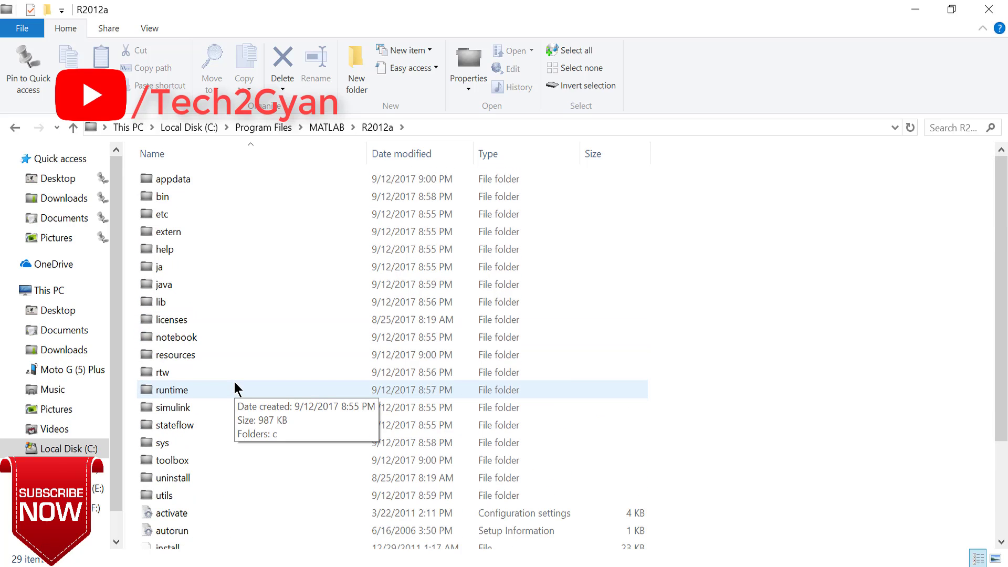
{"action": "scroll", "coordinate": [235, 388], "scroll_direction": "down", "scroll_amount": 3}
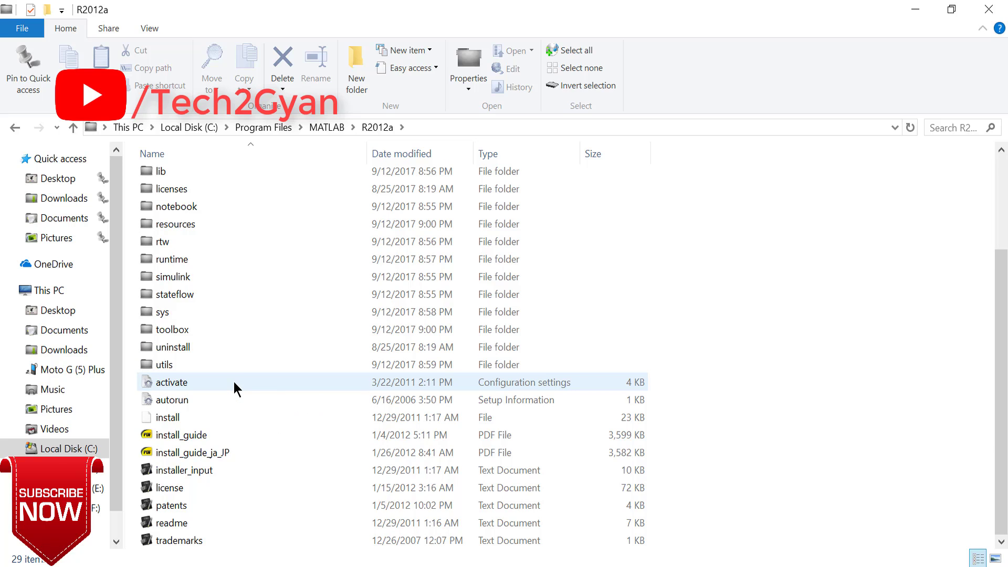
{"action": "scroll", "coordinate": [225, 363], "scroll_direction": "up", "scroll_amount": 3}
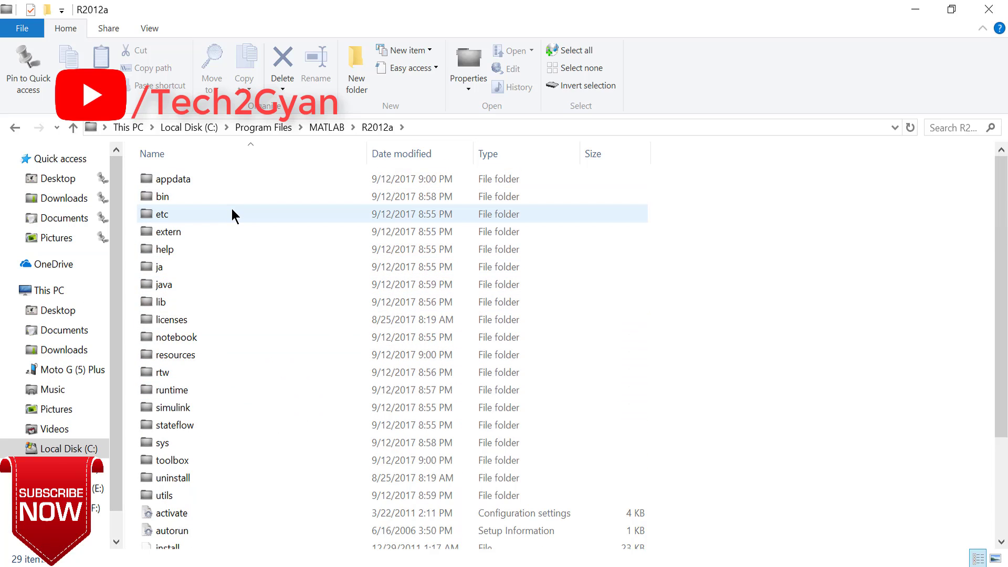
{"action": "left_click", "coordinate": [158, 197]}
{"action": "double_click", "coordinate": [159, 199]}
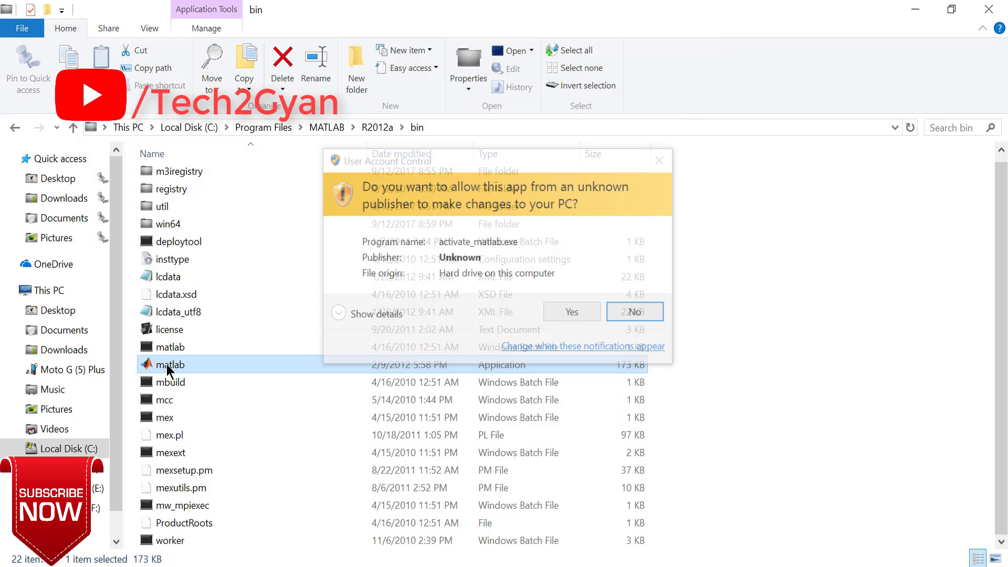
{"action": "left_click", "coordinate": [573, 312]}
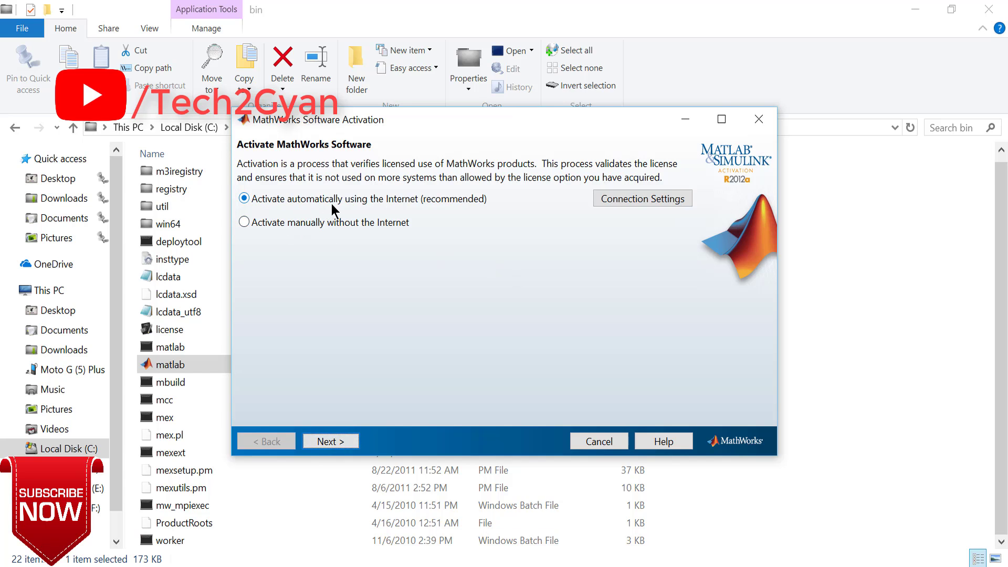
Choose to activate manually without the Internet and continue to the offline activation page
{"action": "left_click_drag", "start_coordinate": [240, 188], "coordinate": [354, 197]}
{"action": "left_click_drag", "start_coordinate": [242, 213], "coordinate": [428, 232]}
{"action": "left_click", "coordinate": [244, 220]}
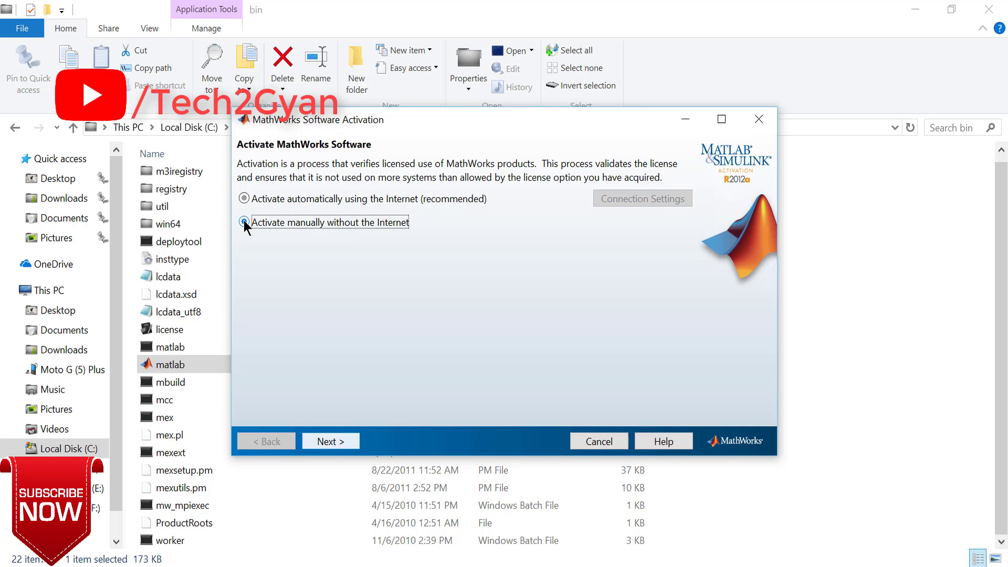
{"action": "left_click", "coordinate": [329, 441]}
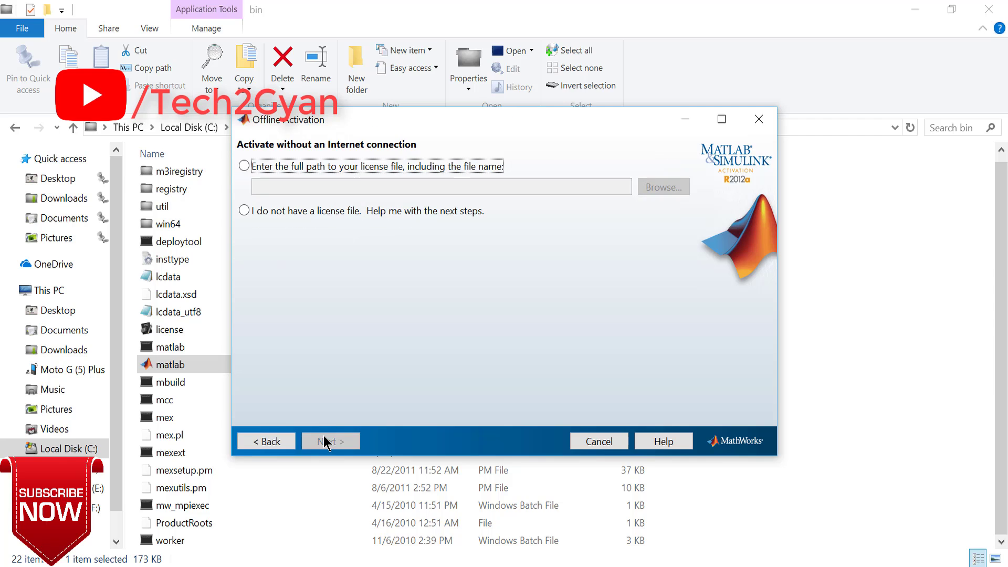
Choose to enter the full path to the license file and browse to Local Disk E (E:)
{"action": "left_click", "coordinate": [249, 167]}
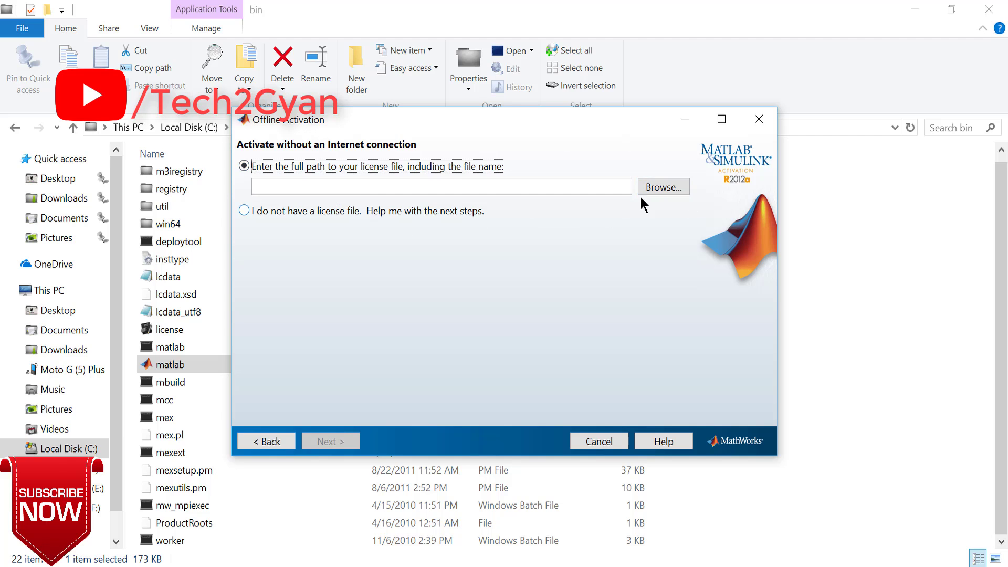
{"action": "left_click", "coordinate": [656, 188]}
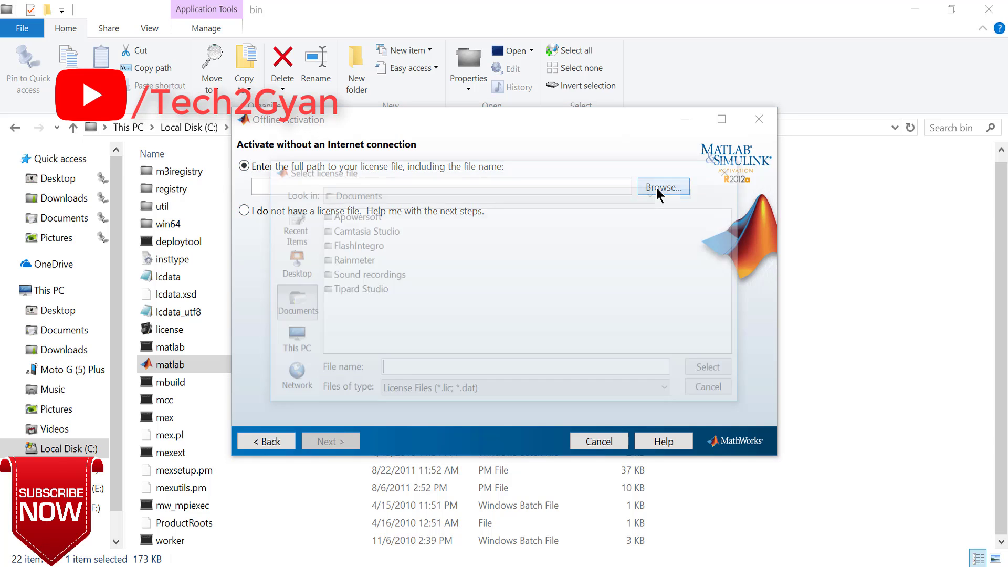
{"action": "left_click", "coordinate": [294, 346]}
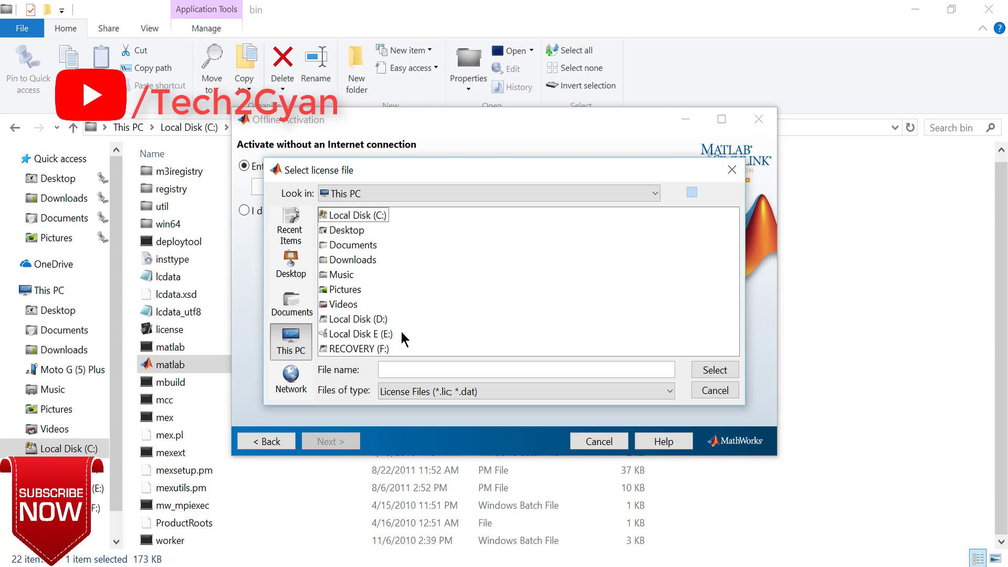
{"action": "left_click", "coordinate": [361, 334]}
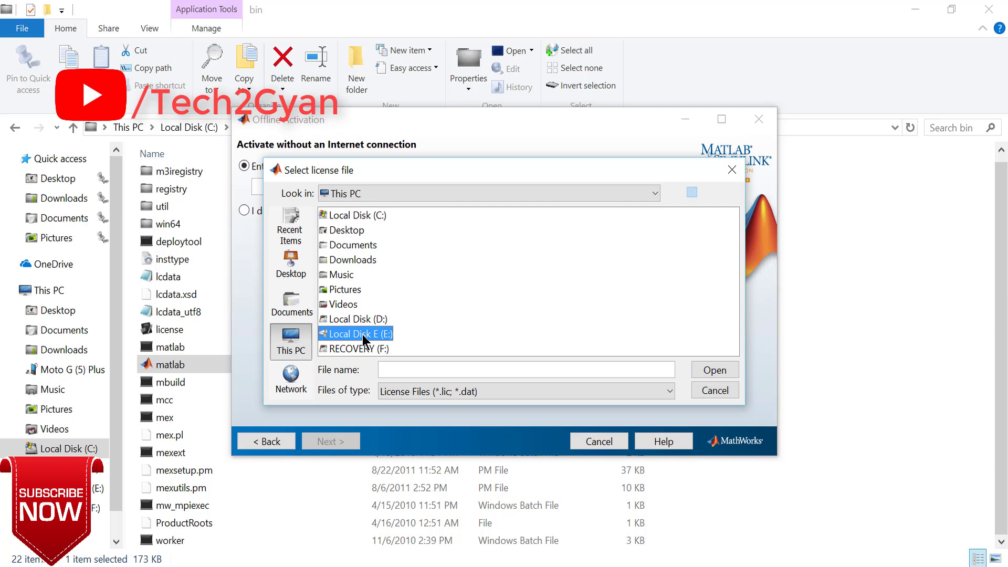
{"action": "double_click", "coordinate": [362, 335]}
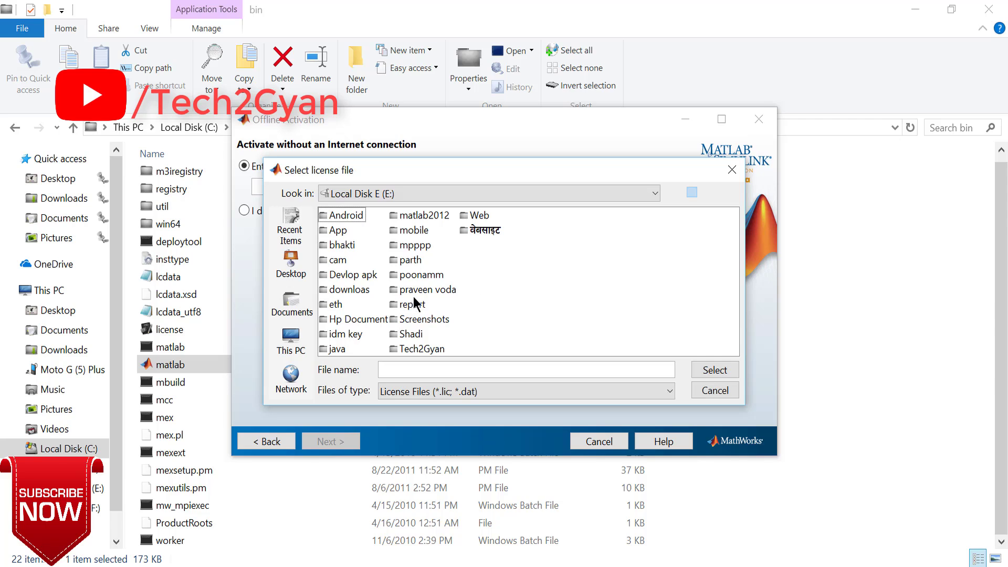
Open the crack folder inside matlab2012 in the license file selection dialog
{"action": "left_click", "coordinate": [419, 217]}
{"action": "left_click", "coordinate": [419, 216]}
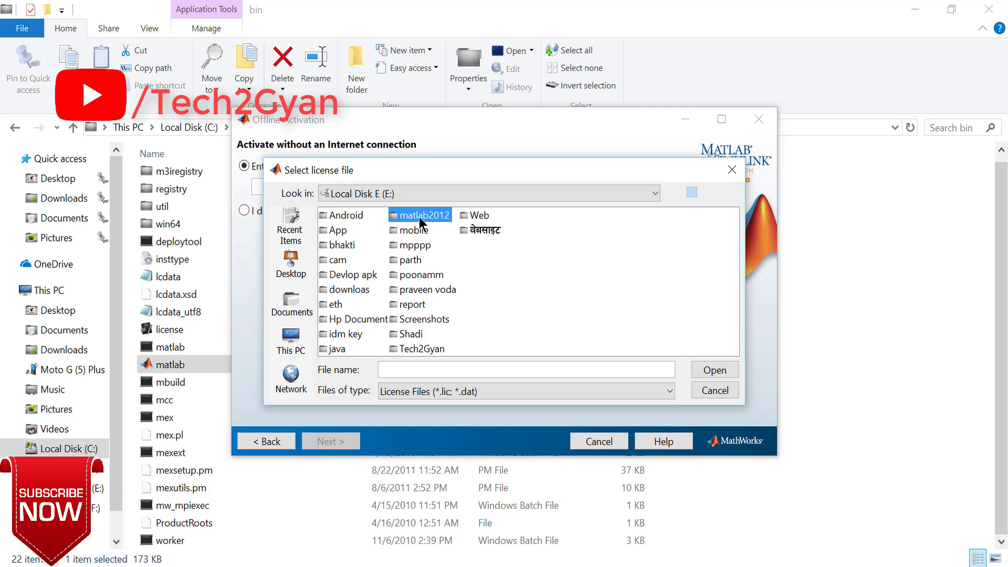
{"action": "left_click", "coordinate": [431, 216]}
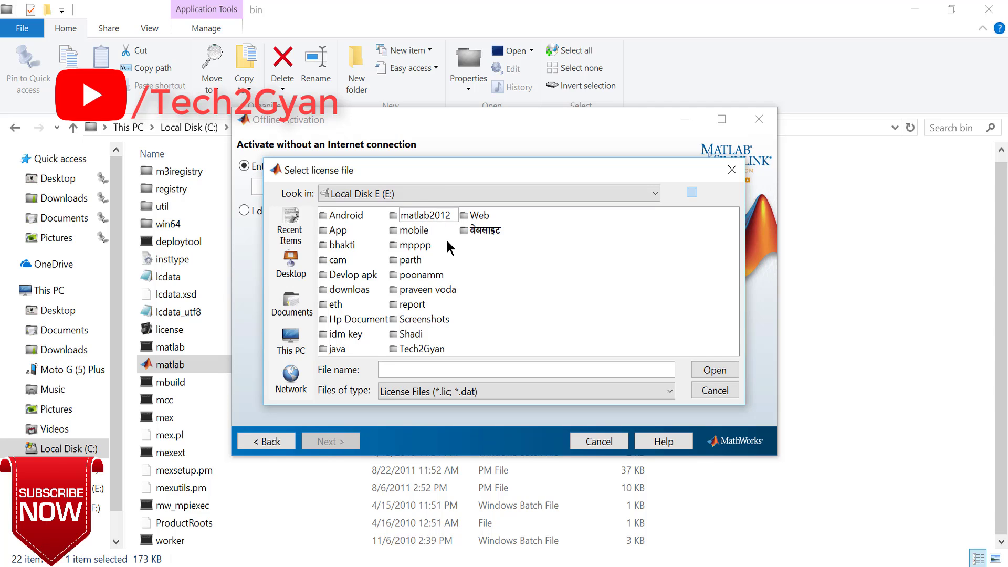
{"action": "key", "text": "Escape"}
{"action": "double_click", "coordinate": [431, 215]}
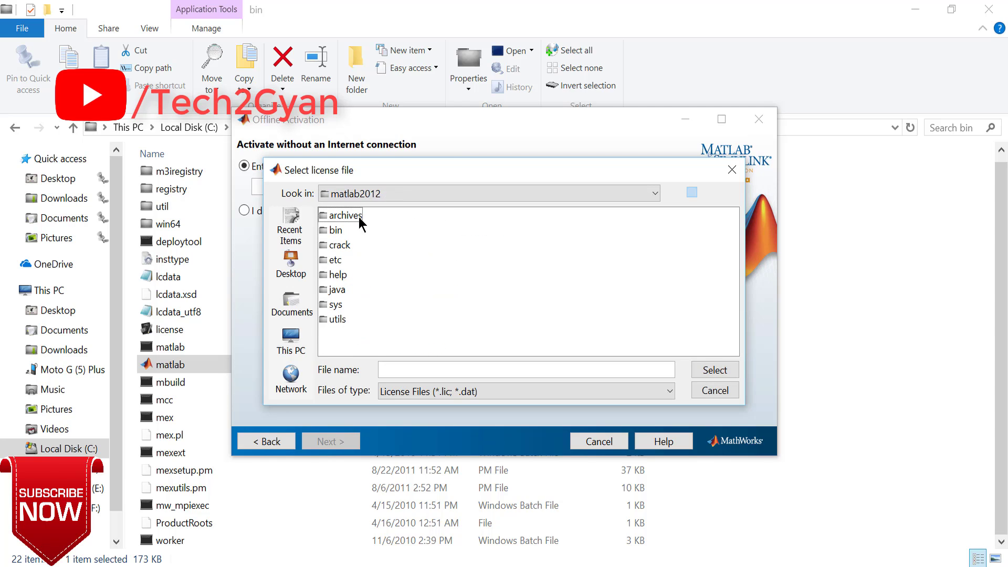
{"action": "double_click", "coordinate": [341, 245]}
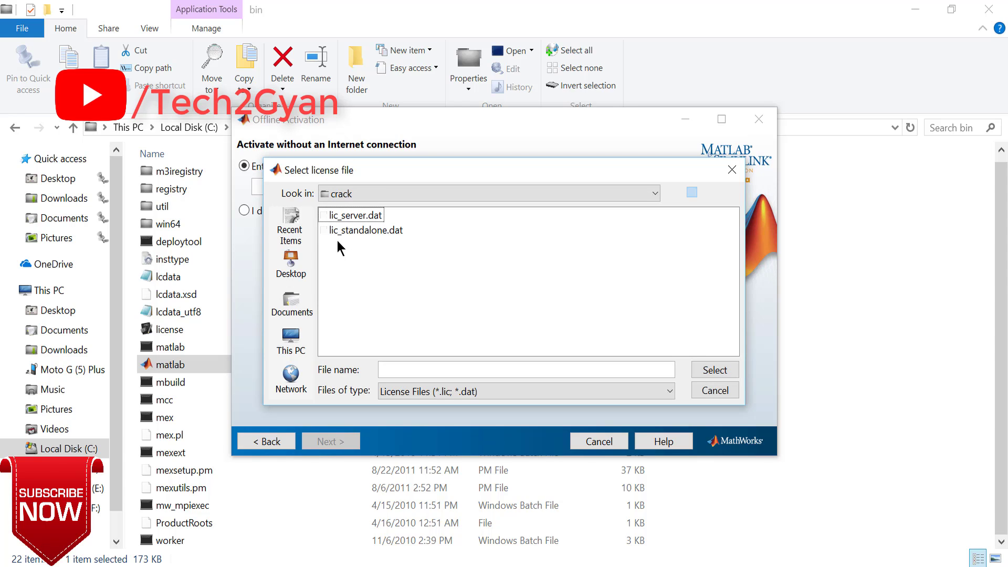
Select lic_standalone.dat as the license file, run the activation and finish the wizard
{"action": "left_click", "coordinate": [377, 231]}
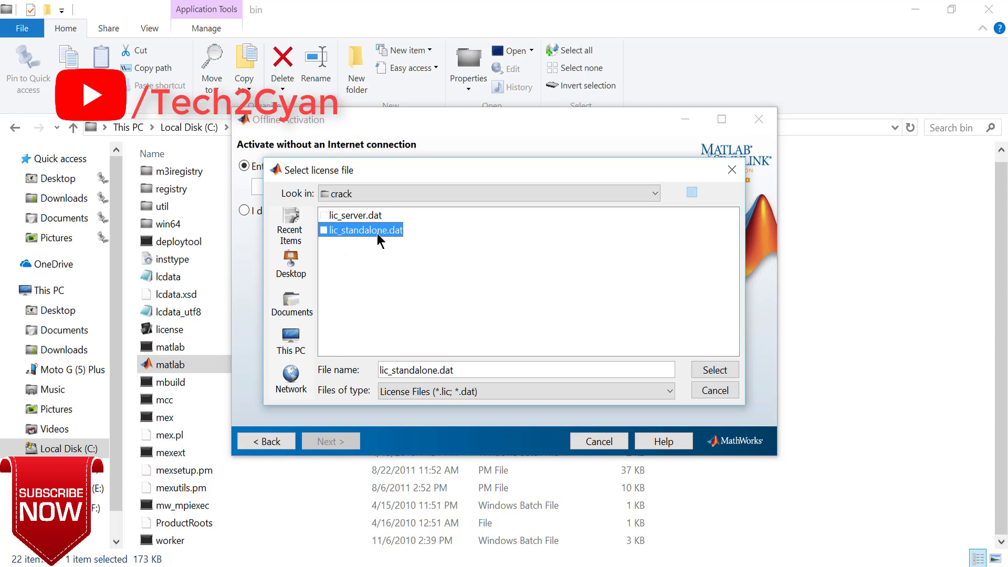
{"action": "left_click", "coordinate": [716, 371]}
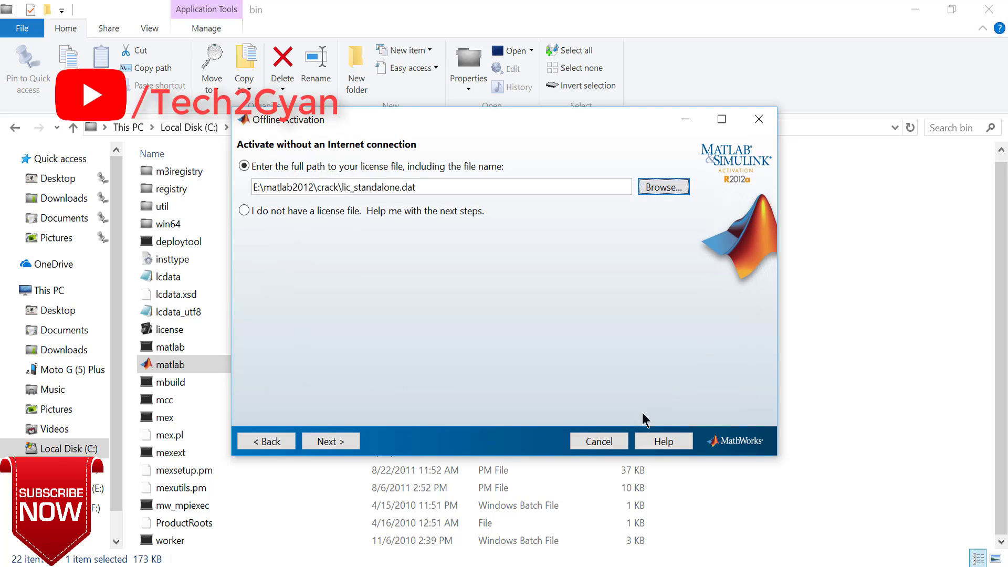
{"action": "left_click", "coordinate": [336, 446]}
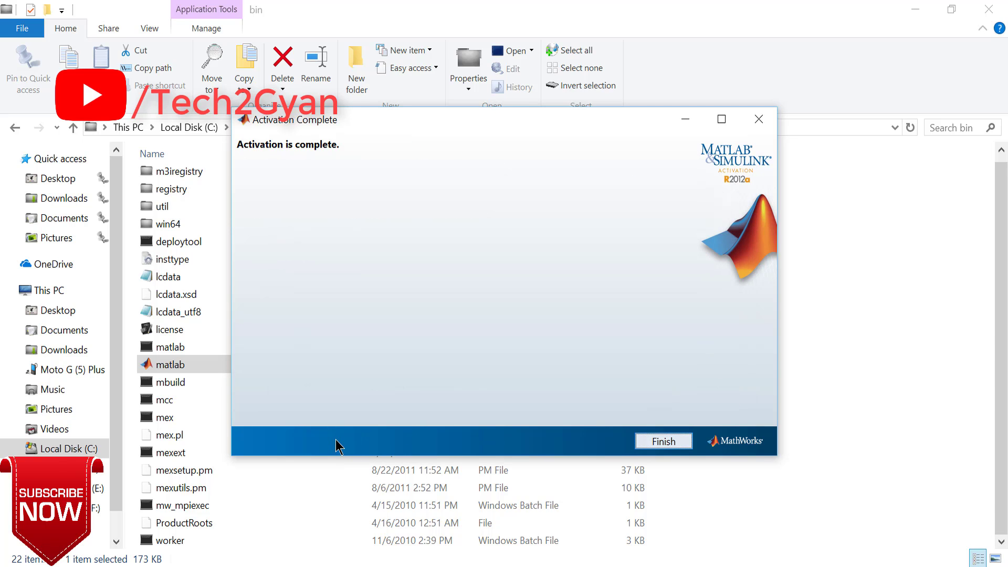
{"action": "left_click", "coordinate": [664, 441]}
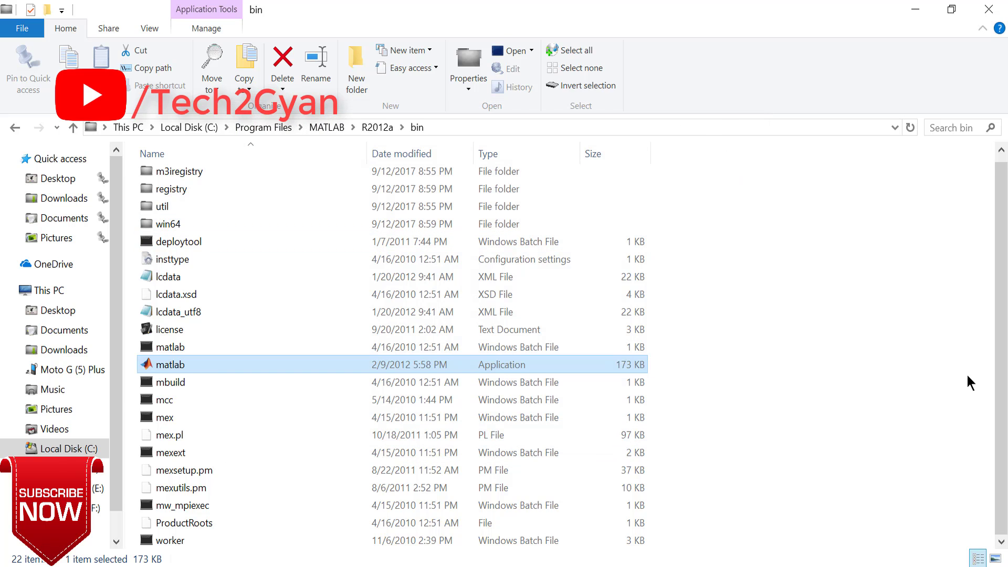
Create a desktop shortcut to the matlab application in the bin folder
{"action": "right_click", "coordinate": [171, 362]}
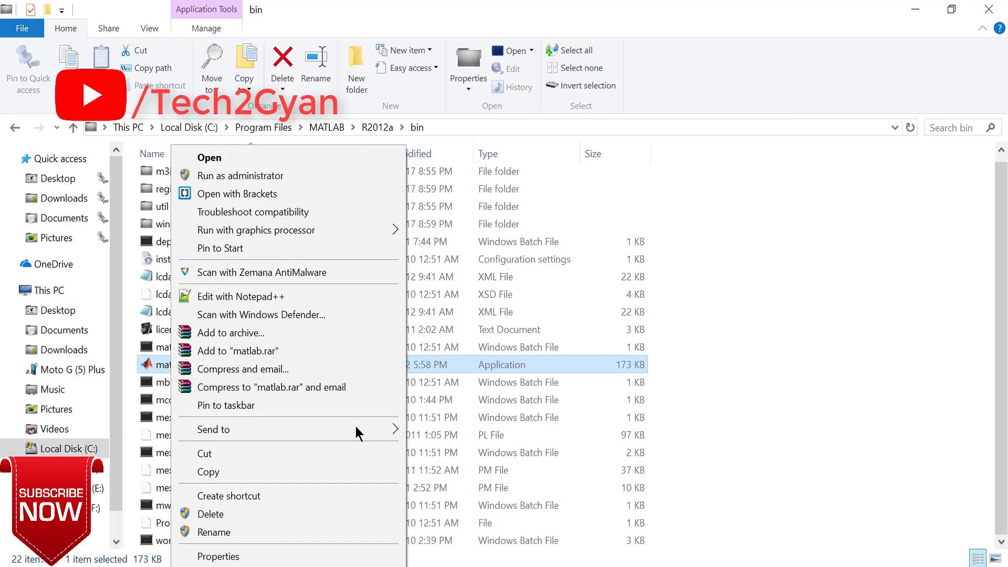
{"action": "mouse_move", "coordinate": [380, 430]}
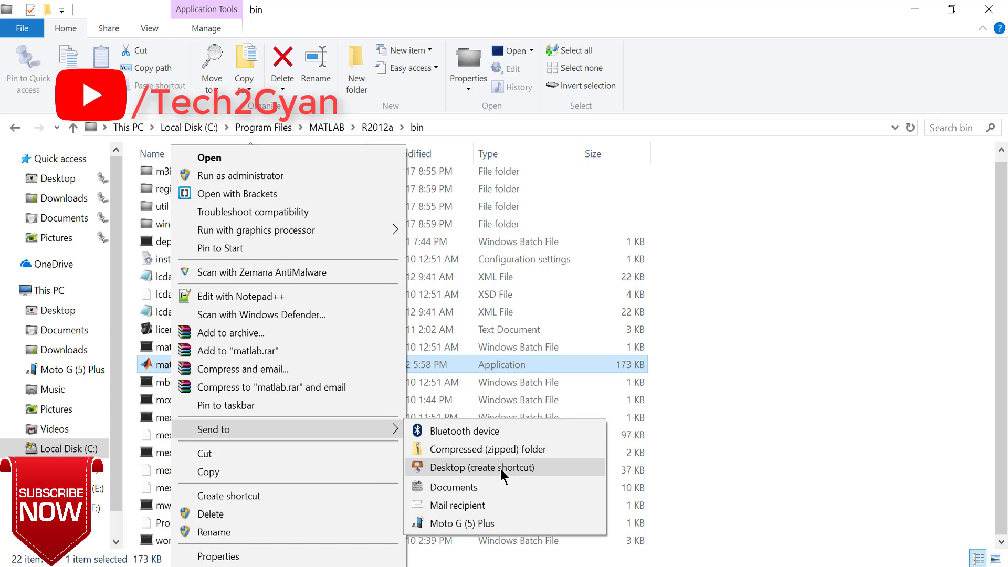
{"action": "left_click", "coordinate": [480, 467]}
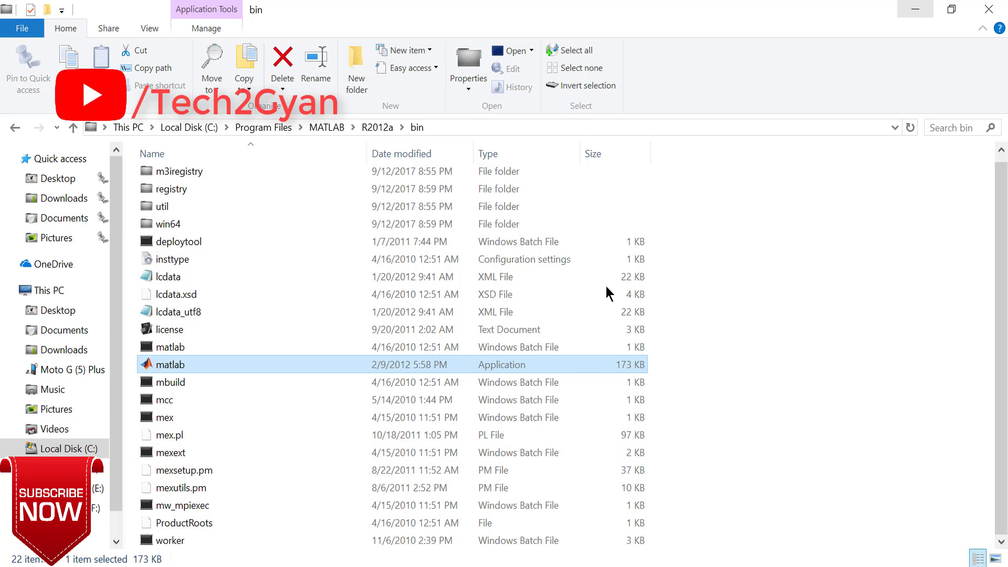
Return to the R2012a folder and minimize the File Explorer and install text document windows
{"action": "left_click", "coordinate": [14, 128]}
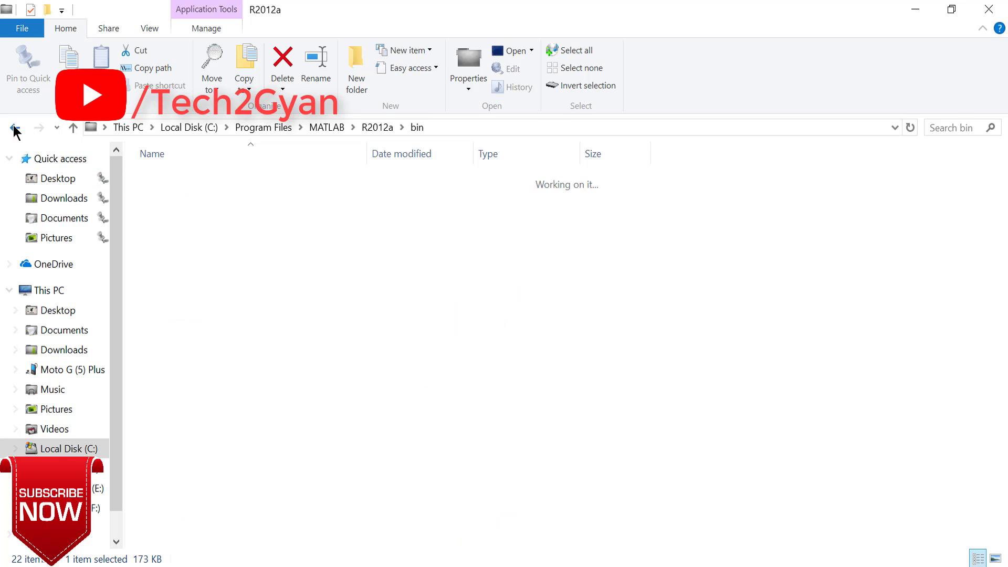
{"action": "scroll", "coordinate": [808, 386], "scroll_direction": "down", "scroll_amount": 2}
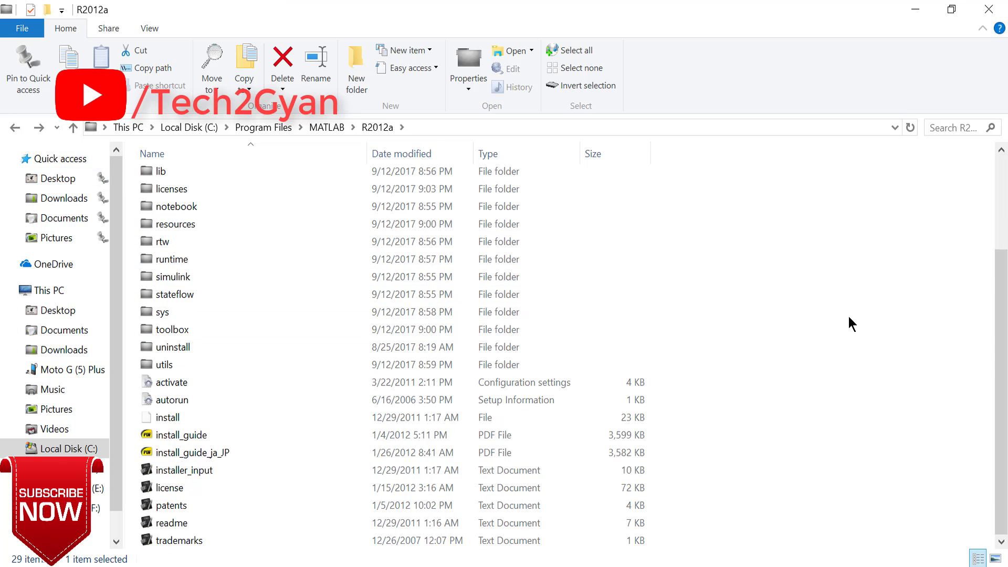
{"action": "left_click", "coordinate": [919, 8]}
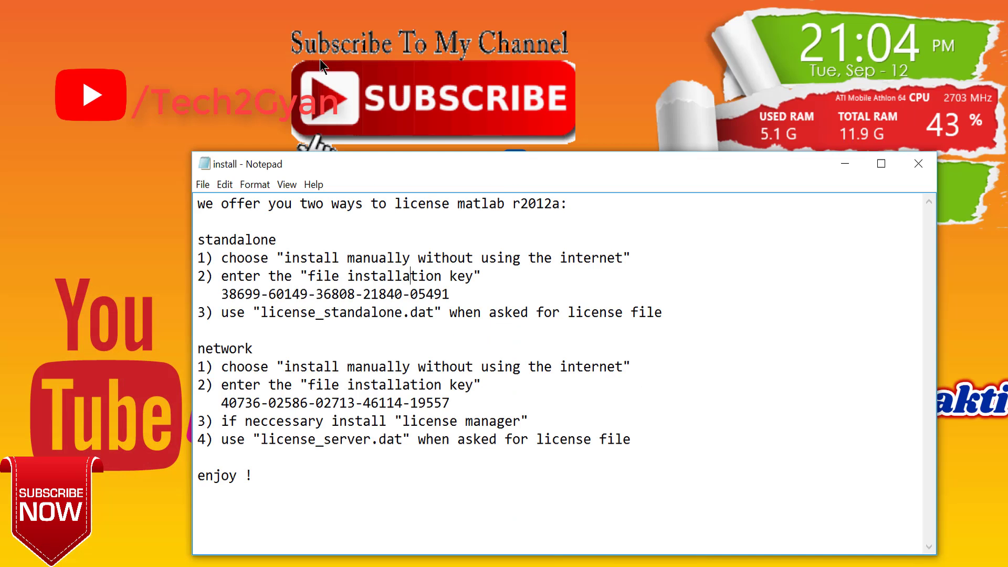
{"action": "key", "text": "Down"}
{"action": "key", "text": "Down"}
{"action": "key", "text": "shift+End"}
{"action": "left_click", "coordinate": [845, 163]}
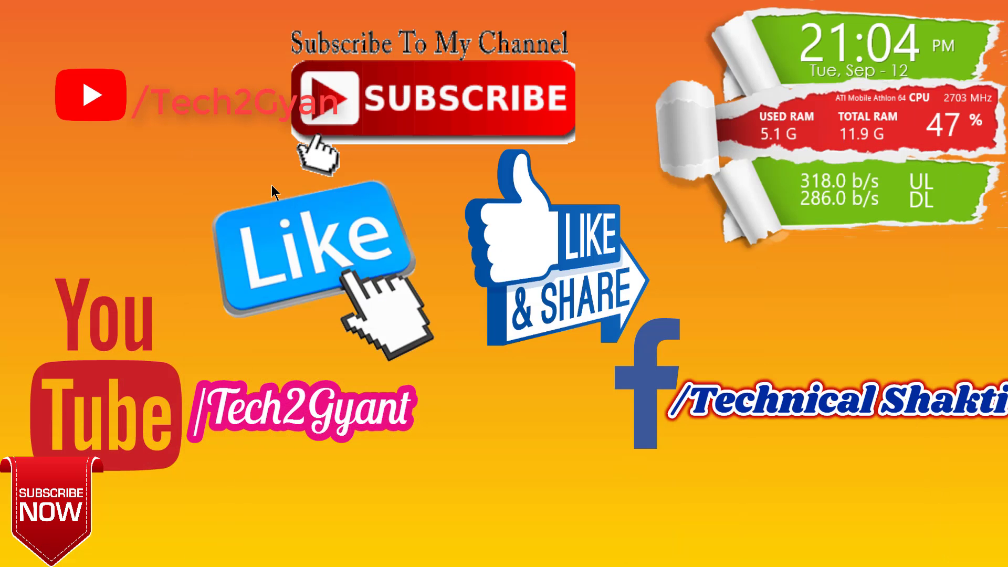
Turn on the display of desktop icons
{"action": "right_click", "coordinate": [272, 185]}
{"action": "mouse_move", "coordinate": [389, 196]}
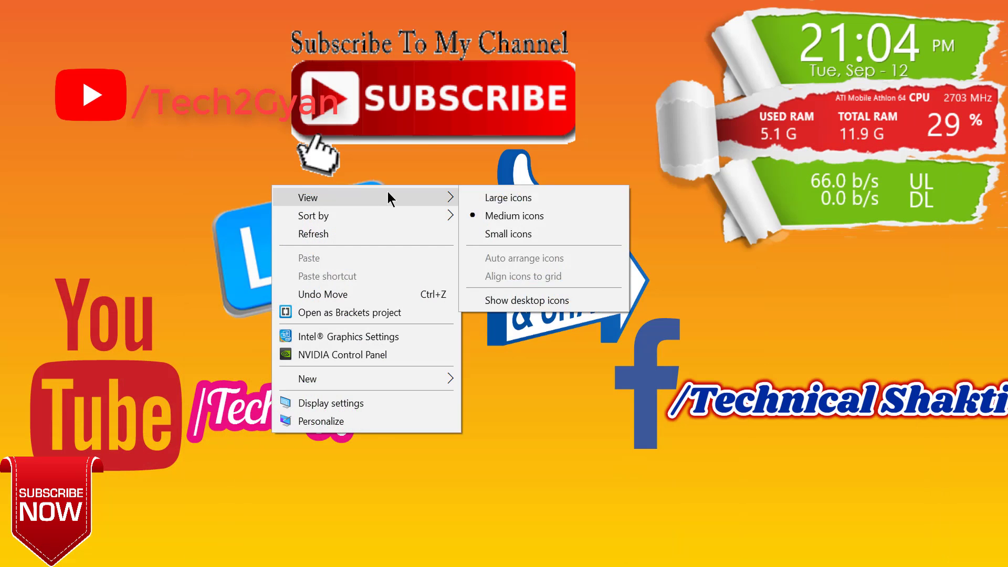
{"action": "left_click", "coordinate": [523, 301]}
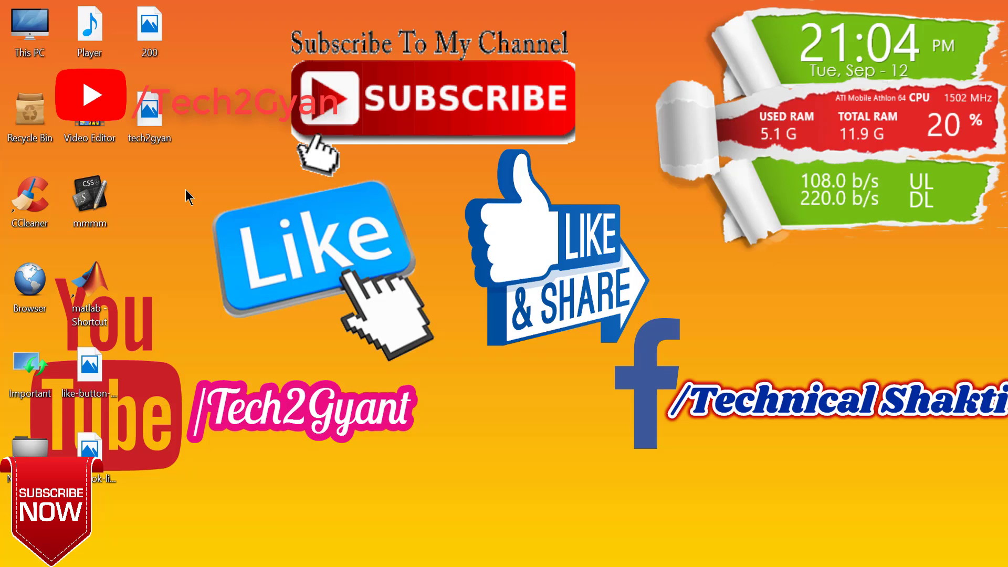
Open the desktop's icon view options
{"action": "right_click", "coordinate": [498, 251]}
{"action": "mouse_move", "coordinate": [673, 262]}
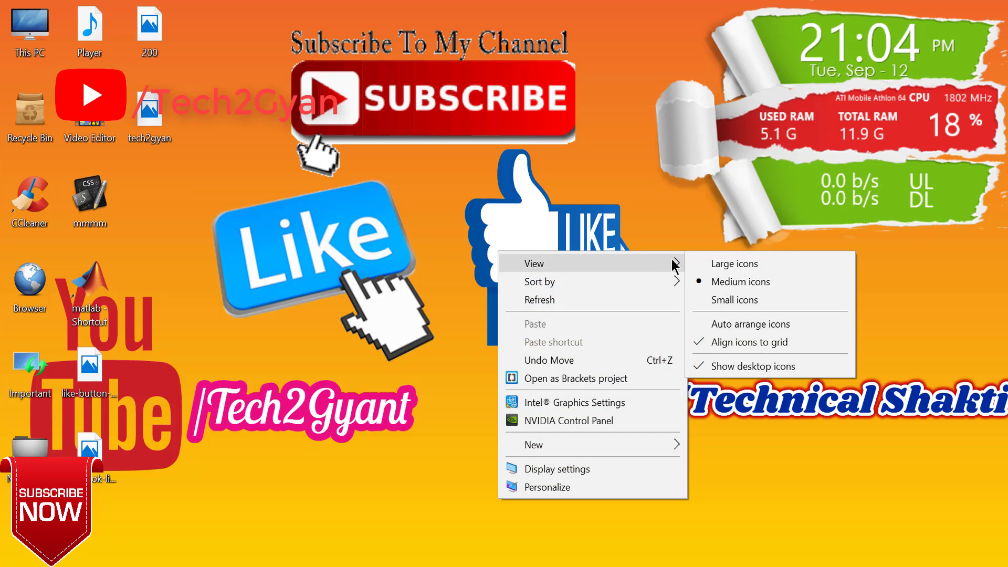